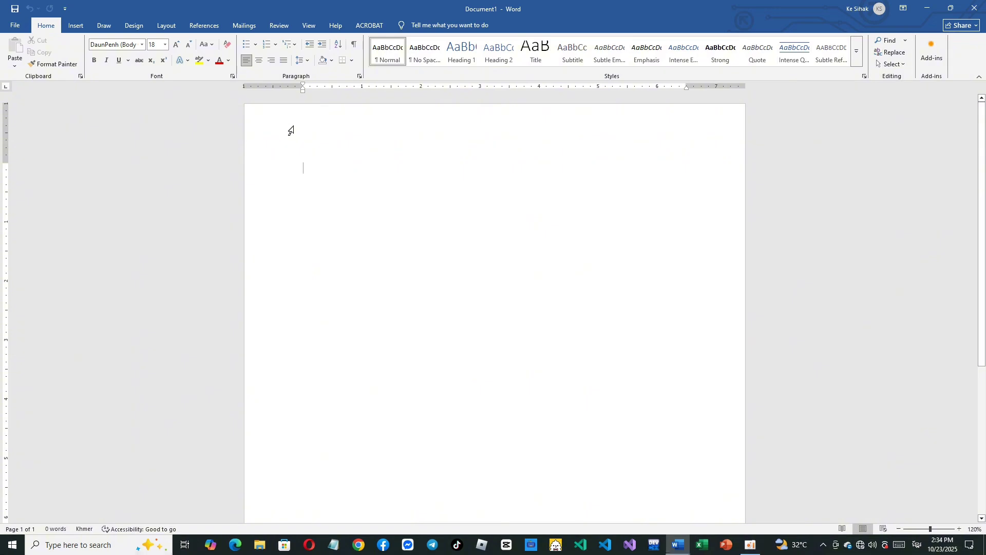
Insert a Blank (Three Columns) header on the page
double_click(289, 129)
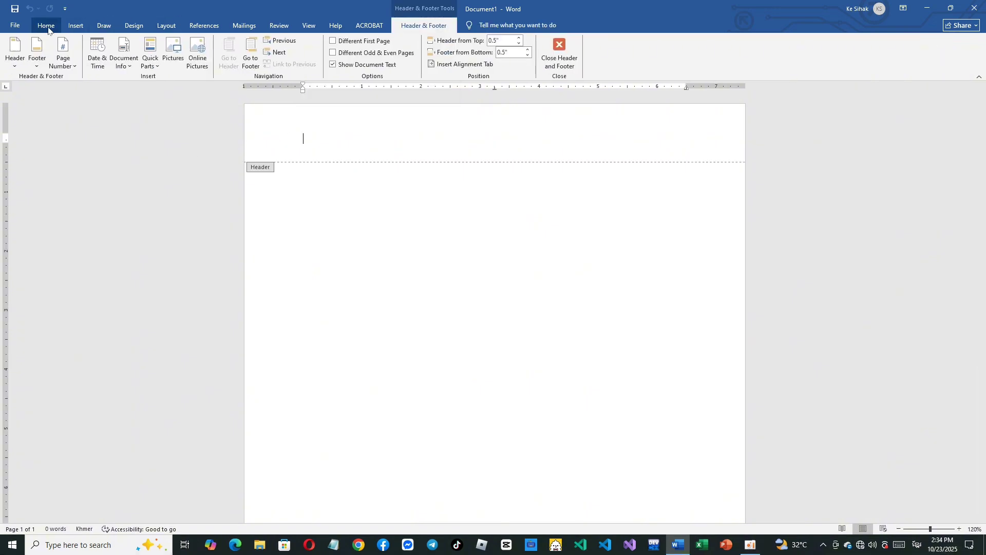
click(15, 59)
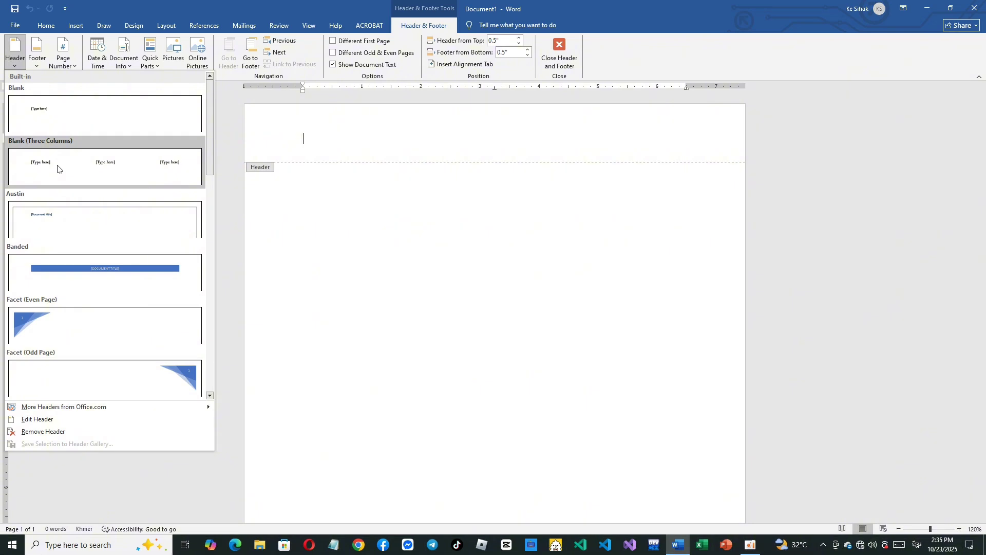
click(58, 167)
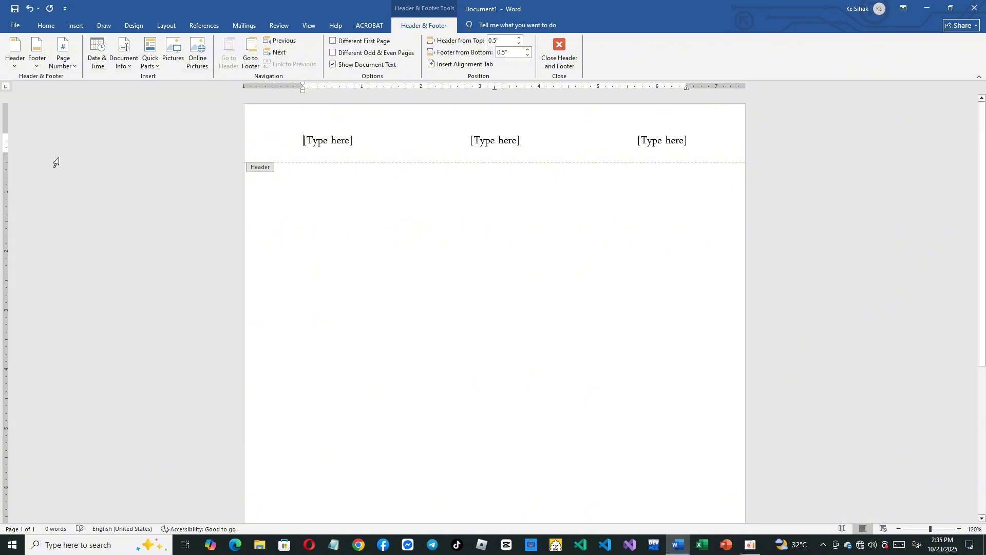
Replace the header's right placeholder with "Microsoft Word 2010"
click(697, 143)
key(BackSpace)
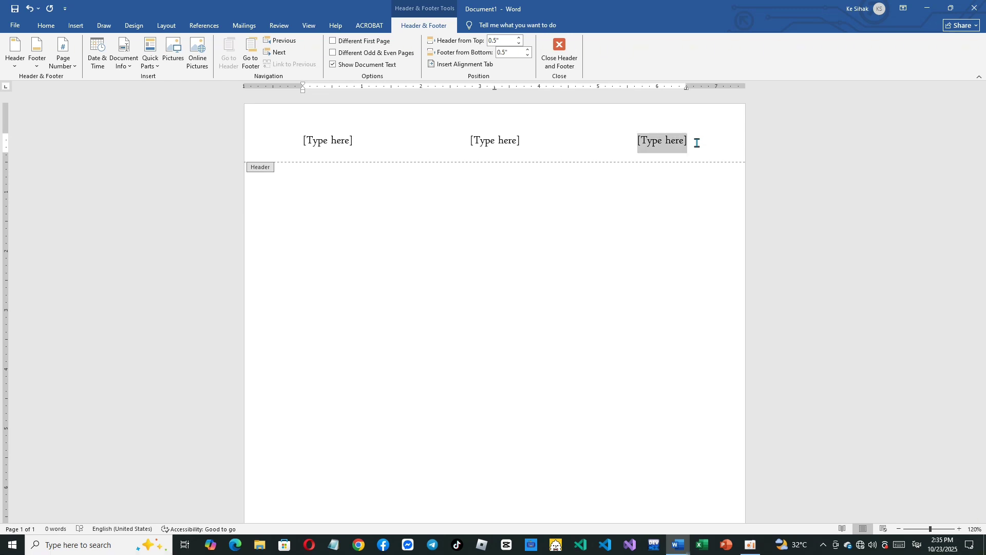
key(BackSpace)
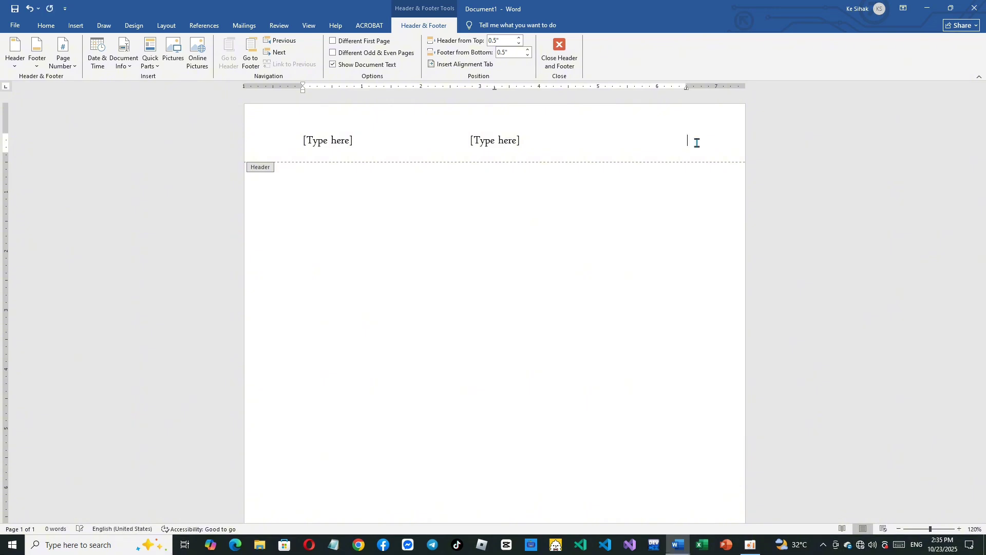
text(Microsoft Word 2010)
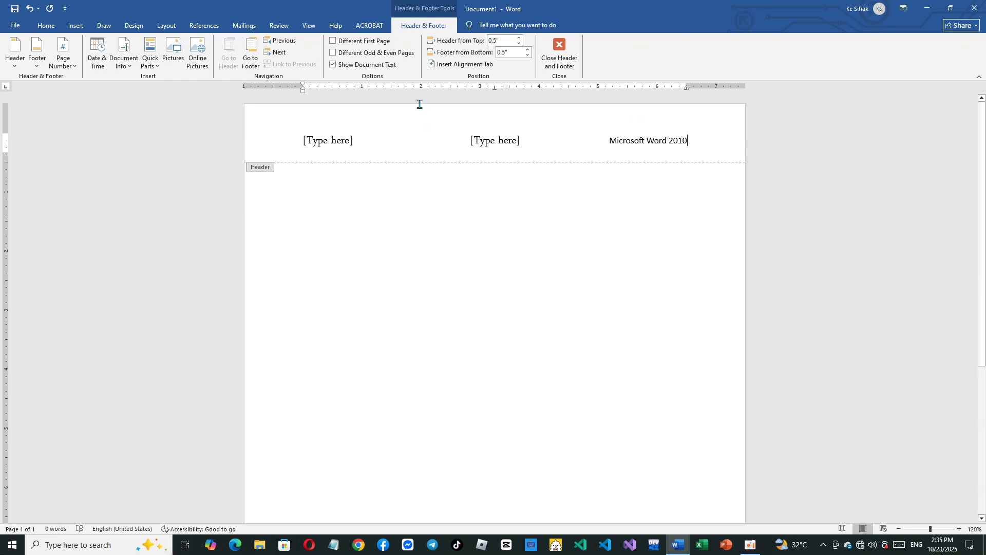
Remove the header's center and left placeholders and enter "សាលារៀន" at the header's left edge
click(520, 141)
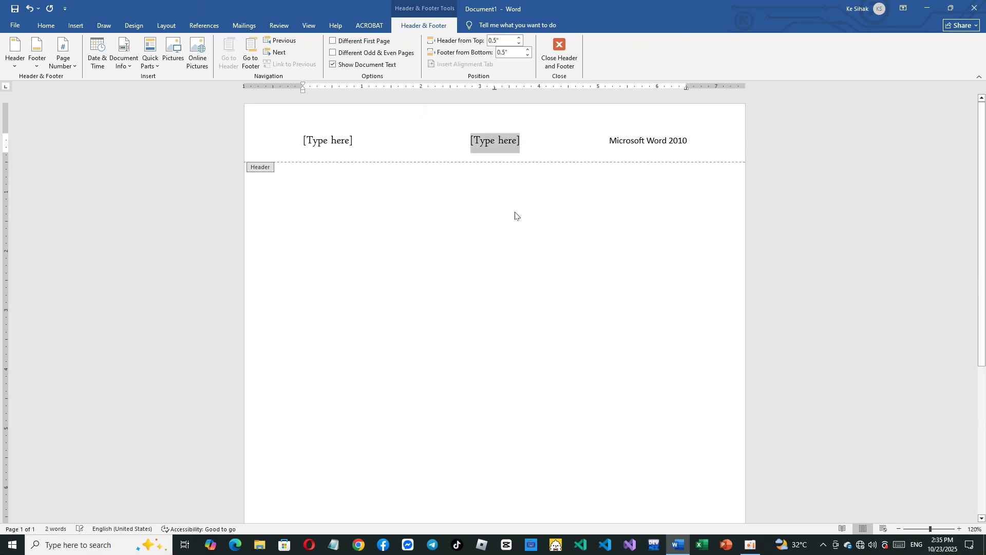
key(Delete)
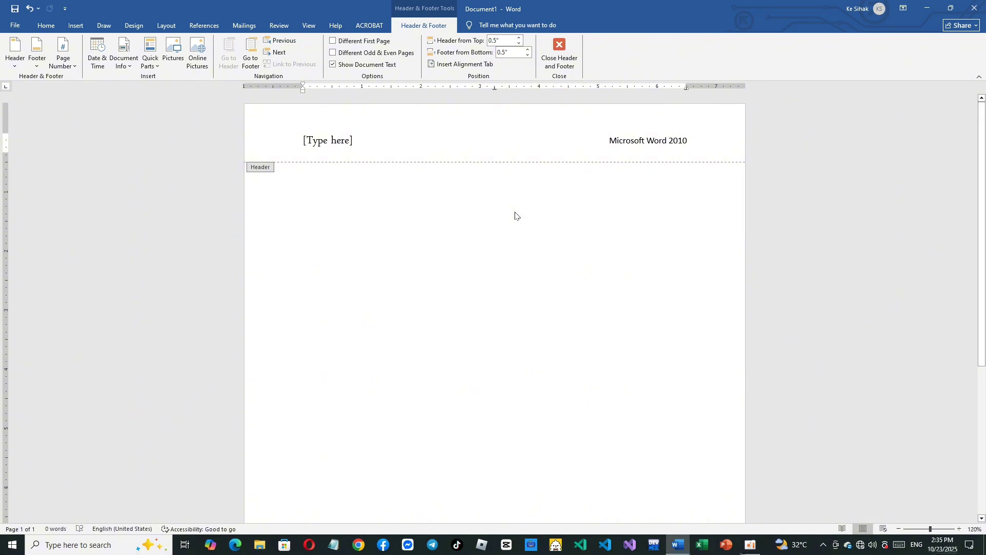
key(BackSpace)
key(BackSpace)
key(BackSpace)
key(BackSpace)
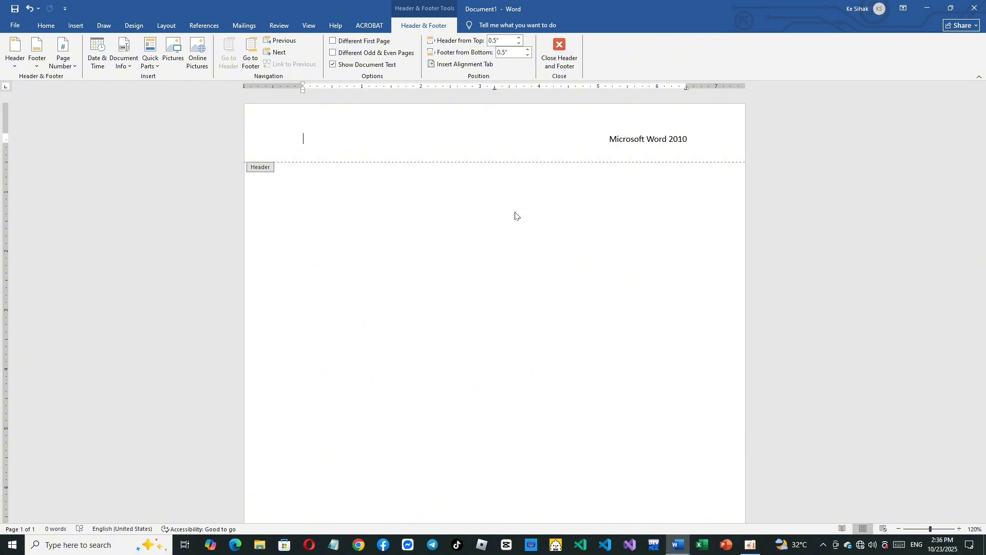
key(alt+shift)
text(សាលារៀន)
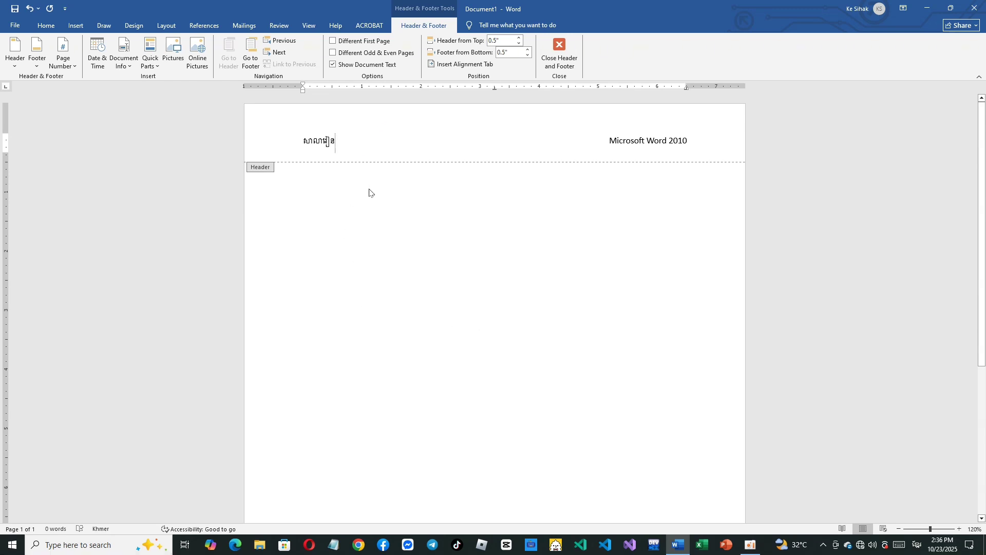
Insert a Blank (Three Columns) footer and remove its right placeholder
scroll(369, 192, down, 5)
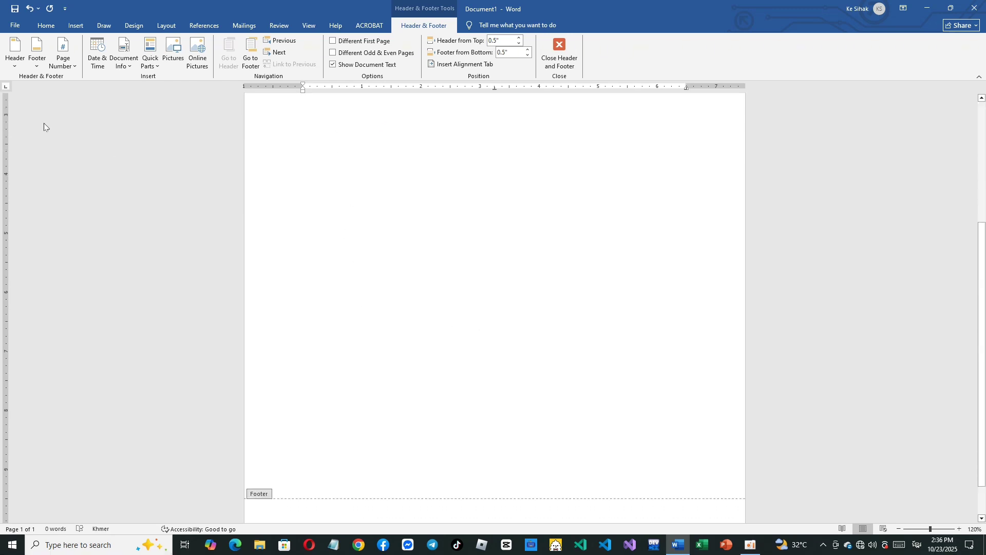
scroll(433, 230, down, 1)
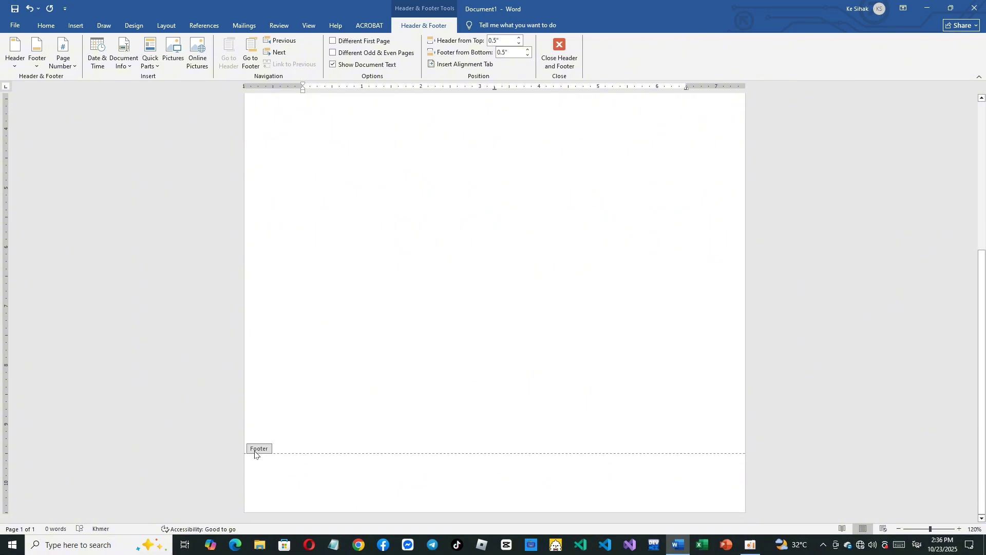
click(275, 479)
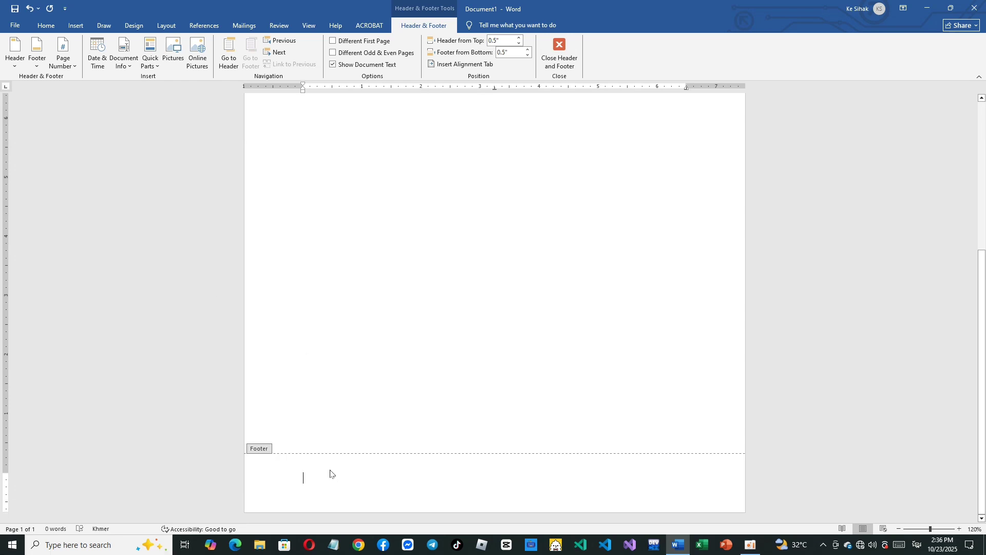
click(37, 65)
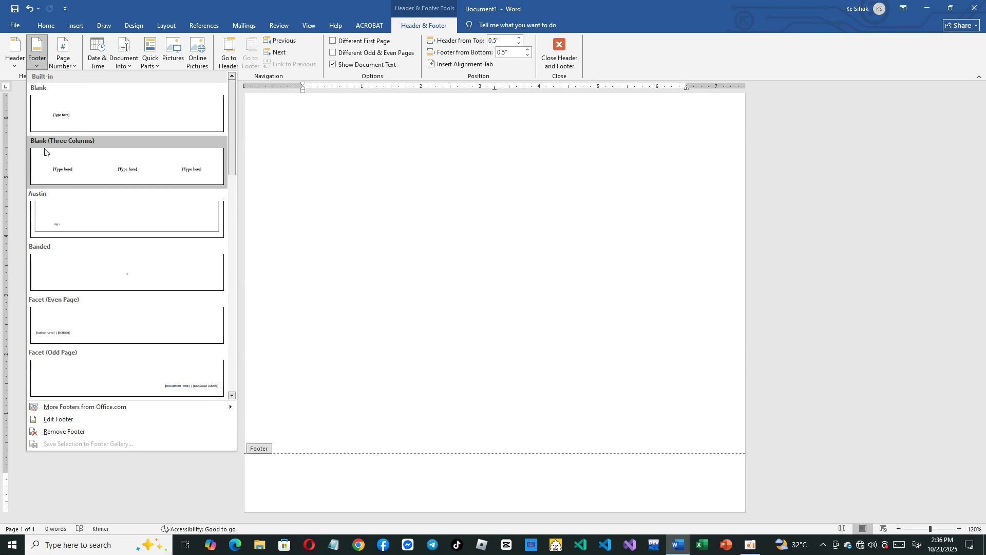
click(84, 165)
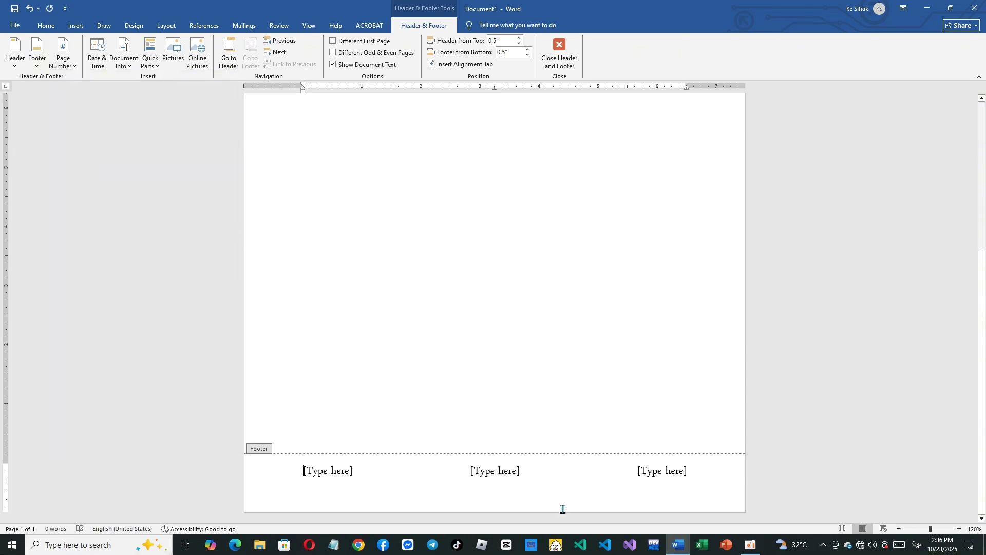
click(688, 470)
key(BackSpace)
key(BackSpace)
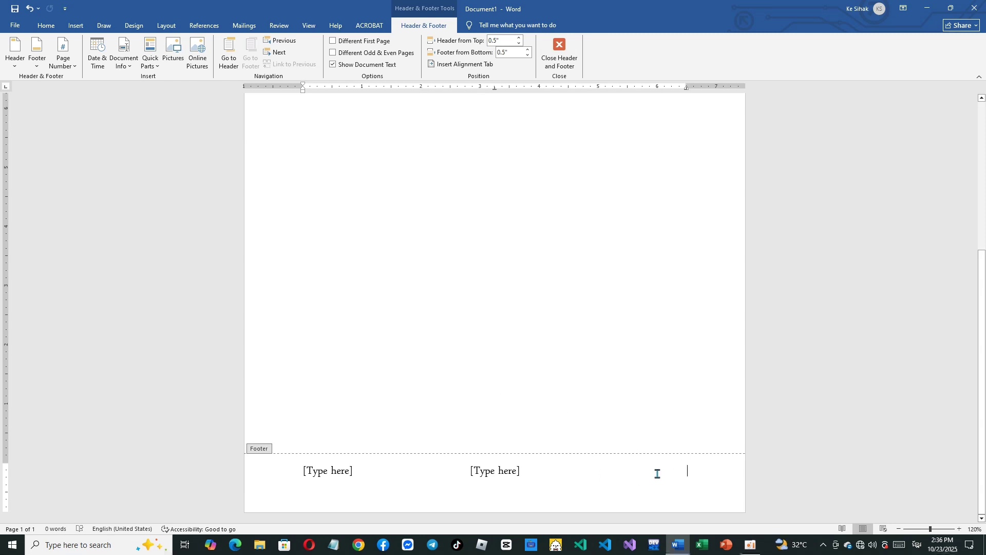
Insert a Plain Number 3 page number at the bottom of the page and add "Page" before the number
click(65, 66)
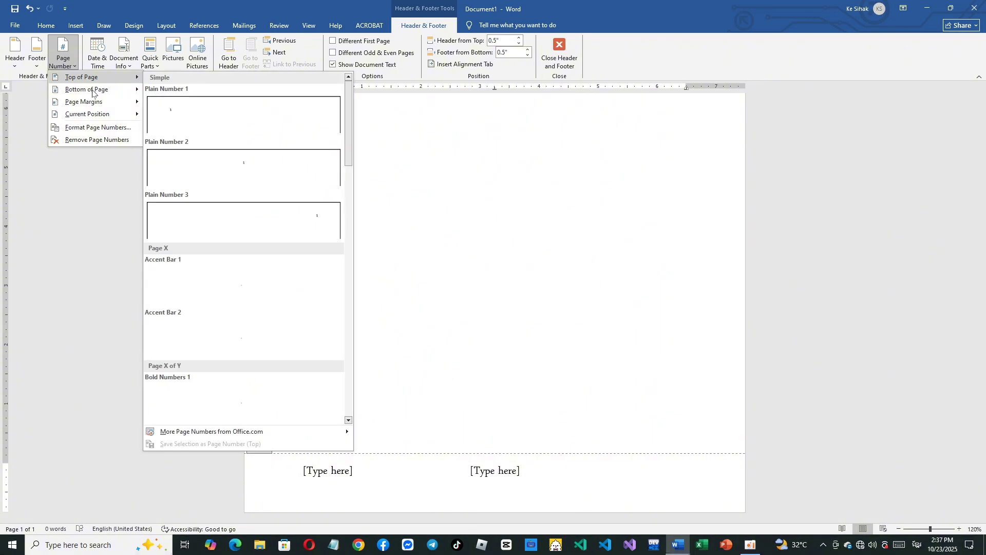
mouse_move(79, 93)
key(alt+shift)
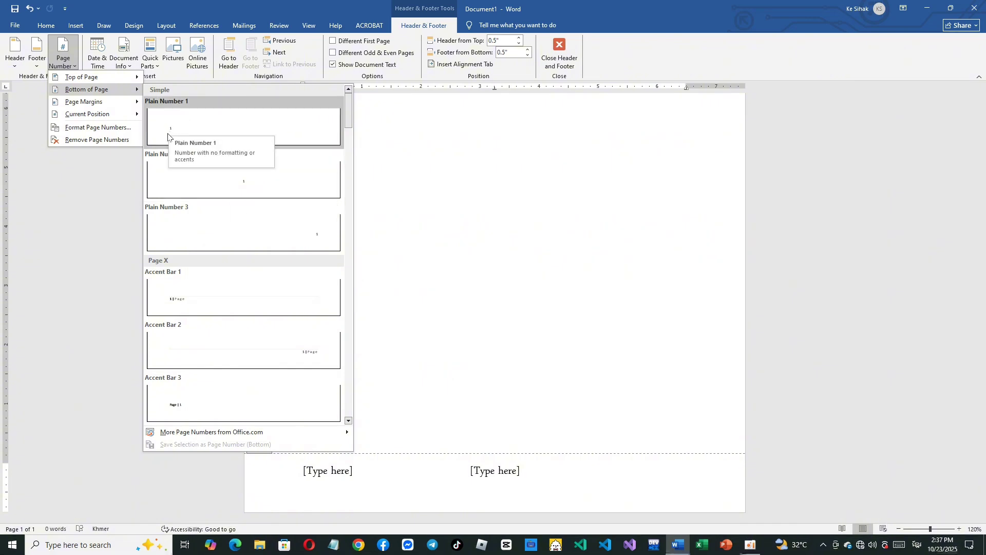
click(167, 232)
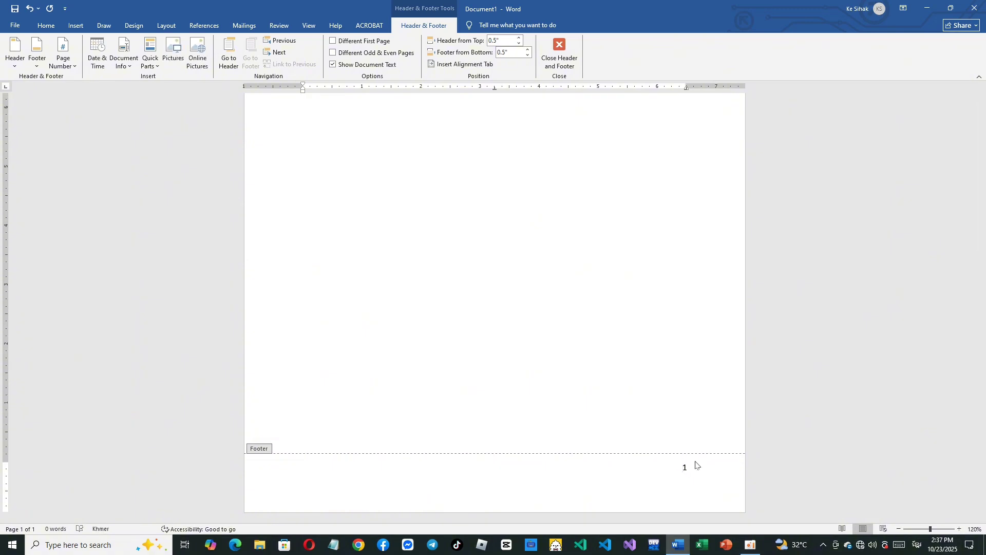
click(681, 467)
text(Page)
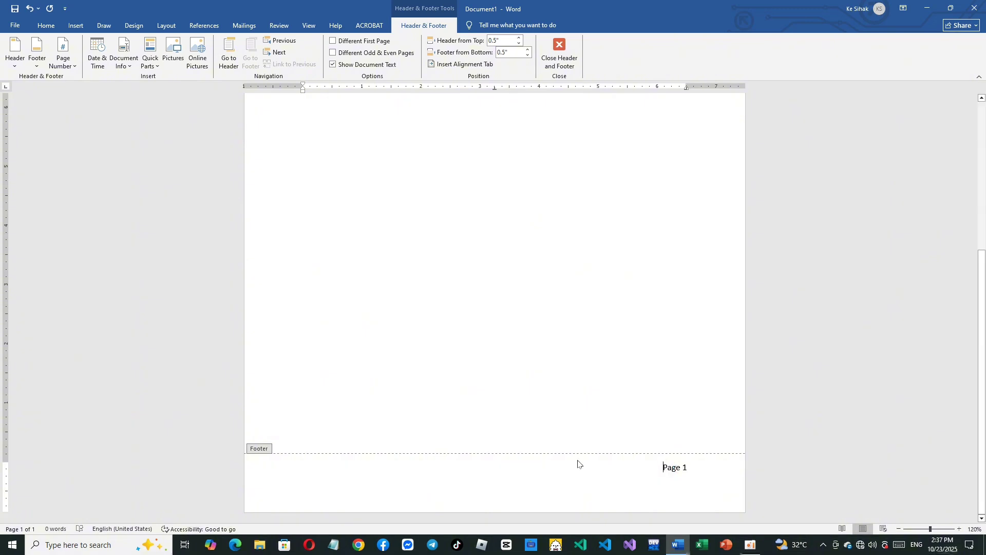
Shift the footer's page number text from the right edge to the left margin
click(278, 467)
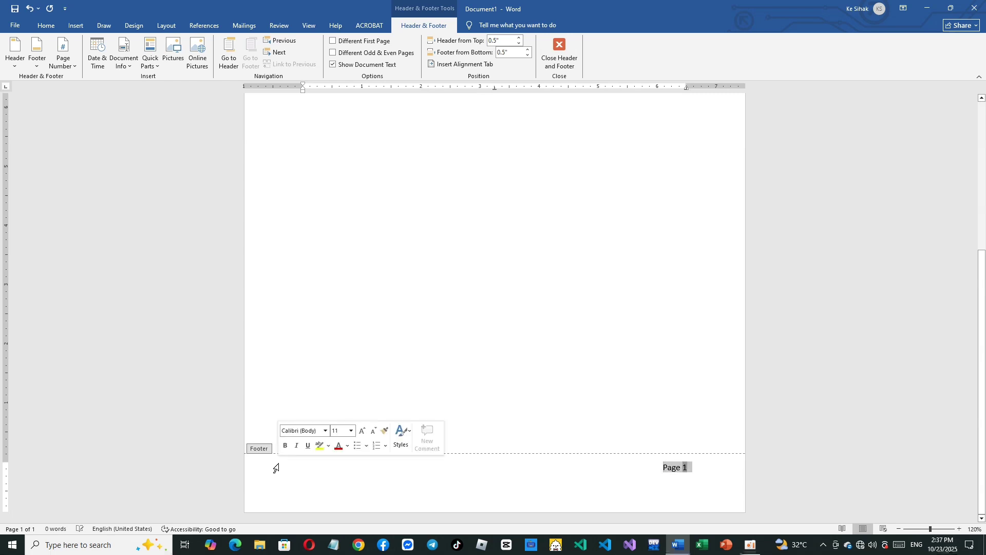
click(660, 471)
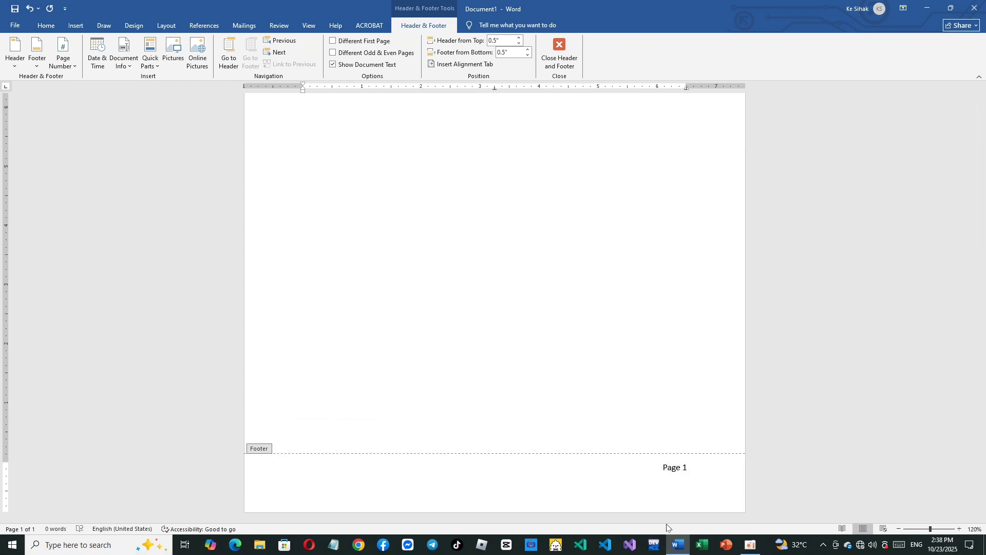
key(BackSpace)
key(BackSpace)
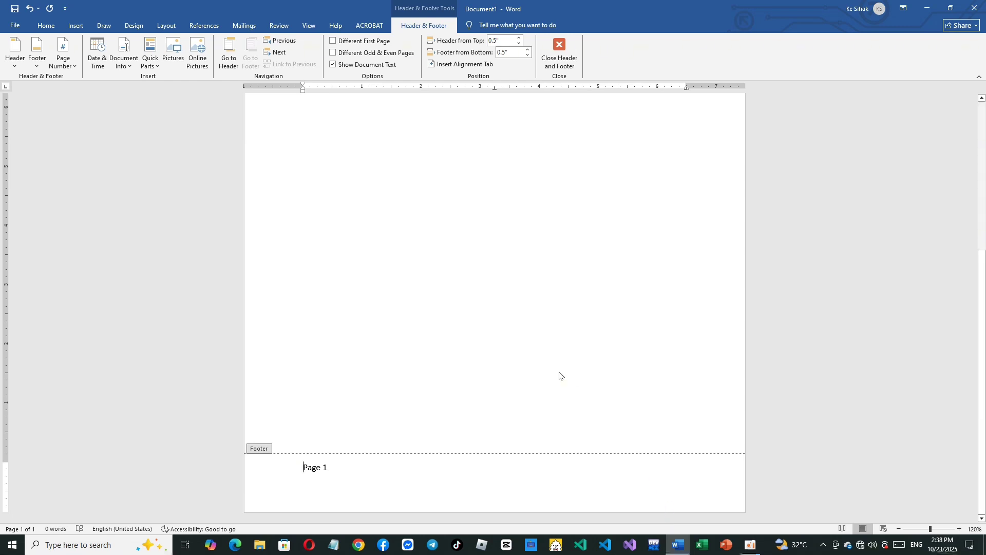
Clear all tab stops from the footer line
double_click(495, 88)
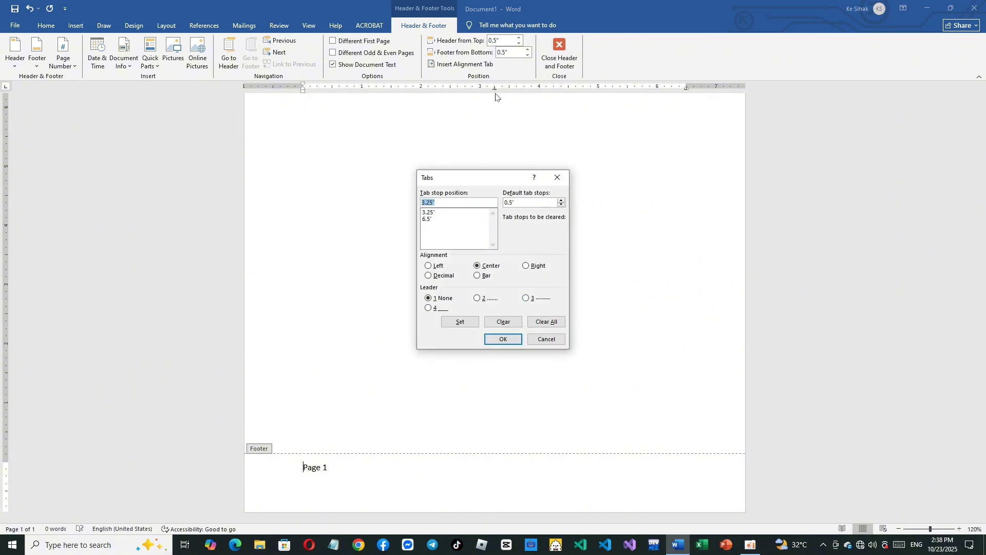
click(545, 322)
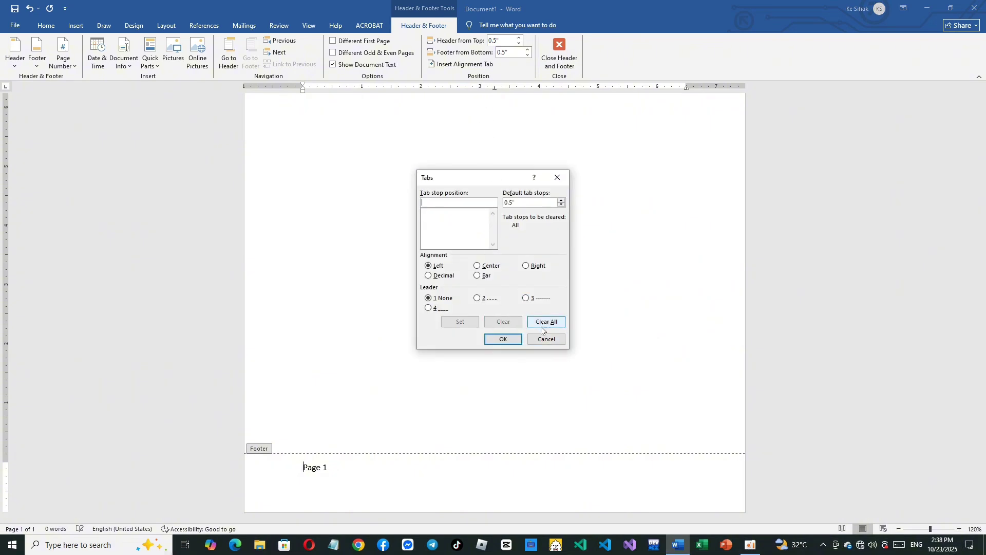
click(514, 343)
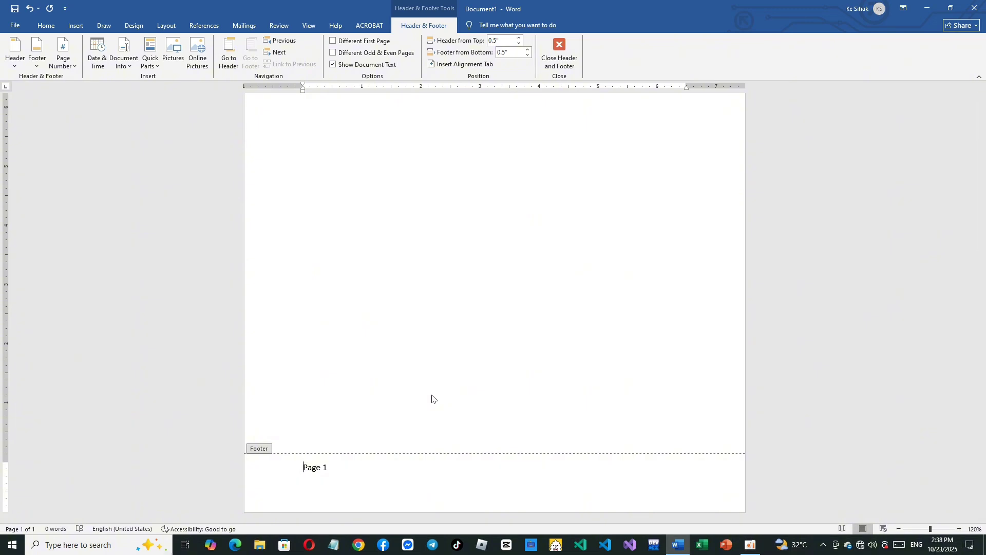
Enter "រៀបចំដោយ:" followed by the preparer's name in front of the footer's page number text
key(alt+shift)
text(ៈៀបចំដោ)
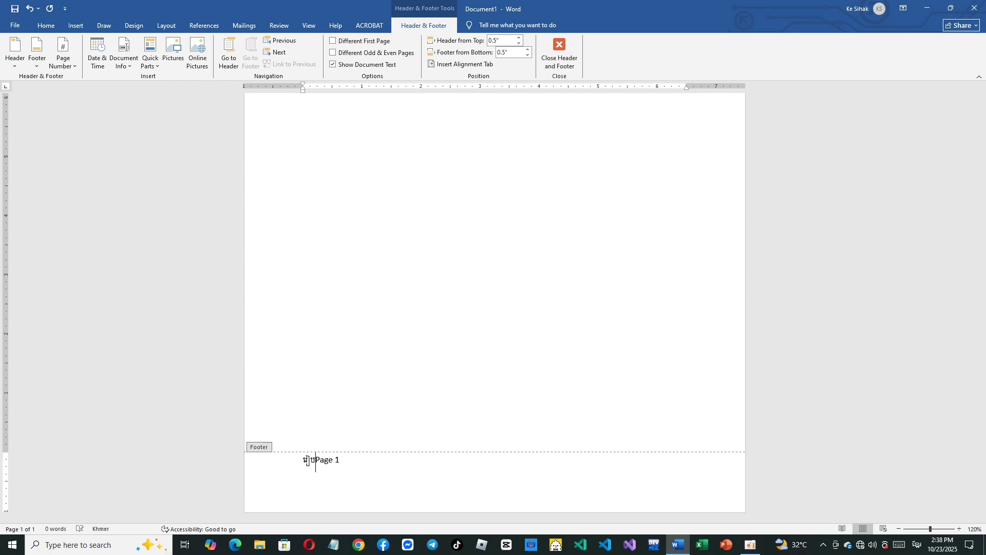
text(យ)
key(alt+shift)
text(:)
key(alt+shift)
text(កែ.រិទ្ធិសីហ)
Insert tabs after the preparer's name to push the page number text to the right side of the footer
key(Tab)
key(Tab)
key(Tab)
key(Tab)
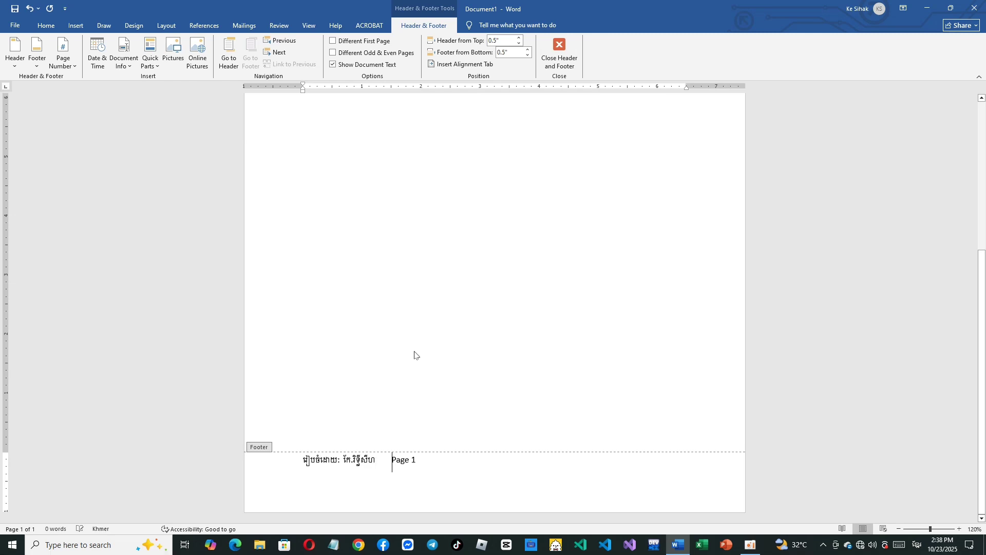
key(Tab)
key(Tab)
key(Tab)
key(Tab)
key(Tab)
key(Tab)
key(Tab)
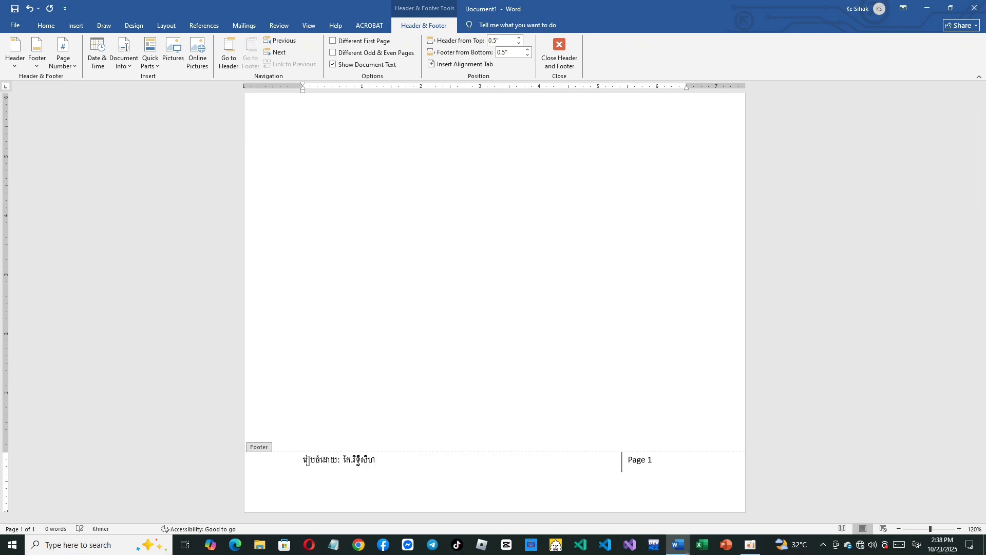
key(BackSpace)
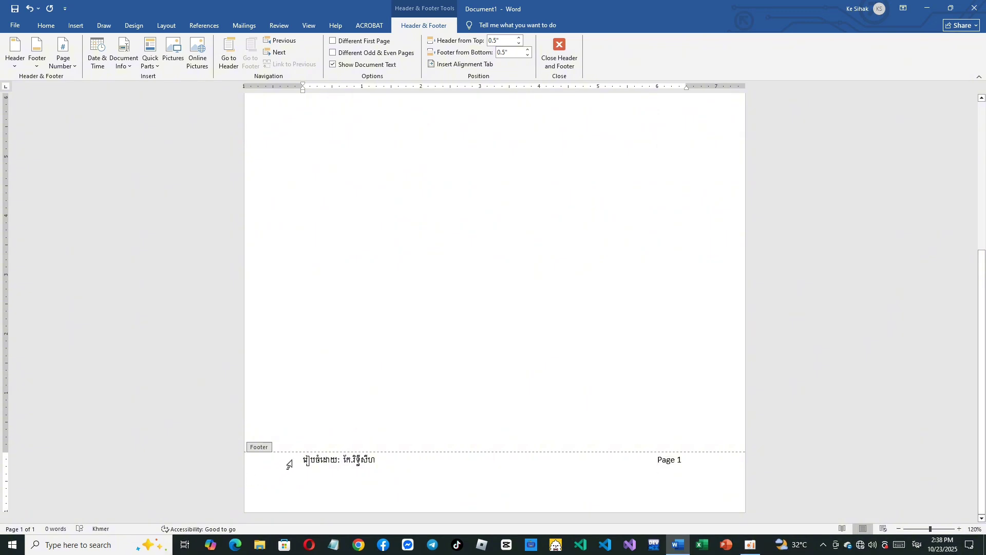
click(303, 460)
key(Tab)
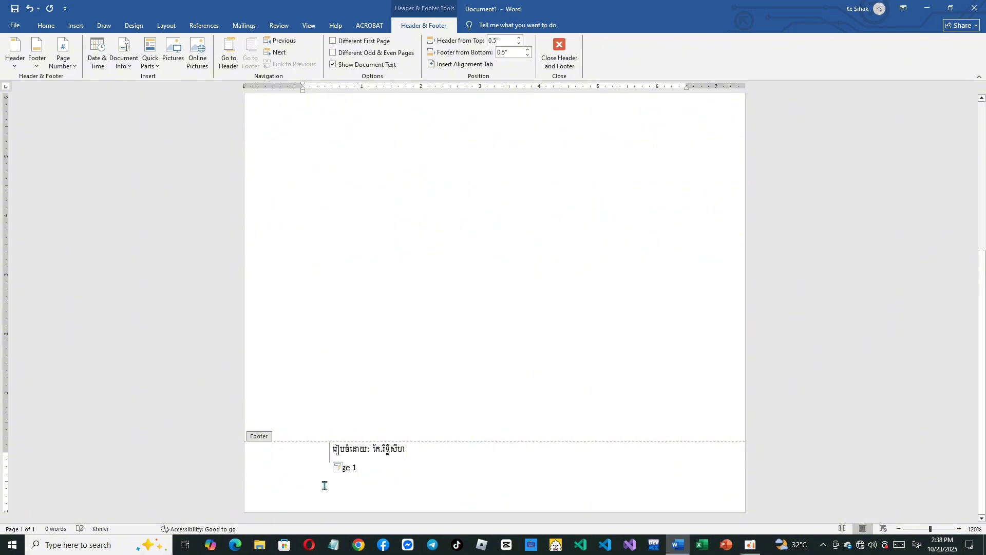
key(ctrl+z)
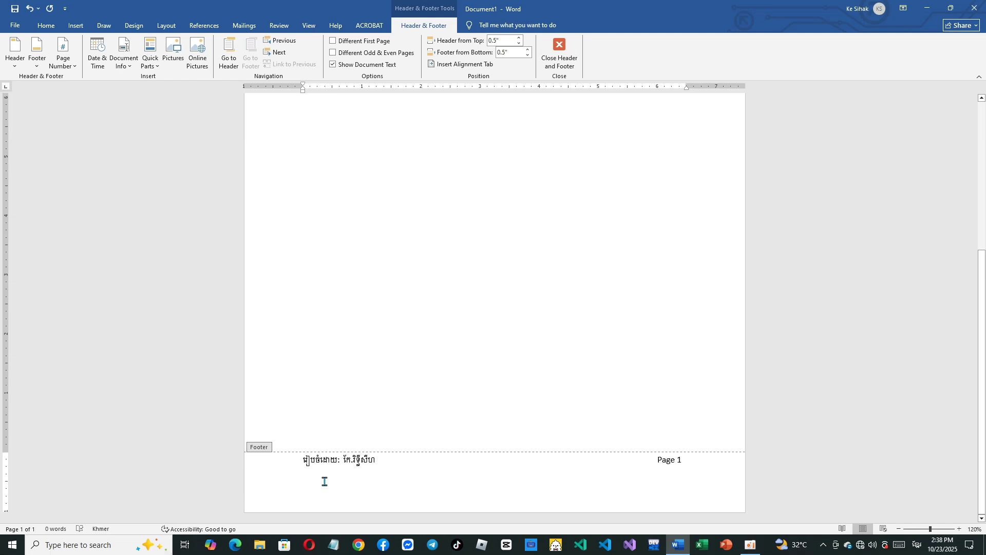
Extend the footer line's left indent about 0.75 inch into the page's left margin
scroll(312, 439, up, 5)
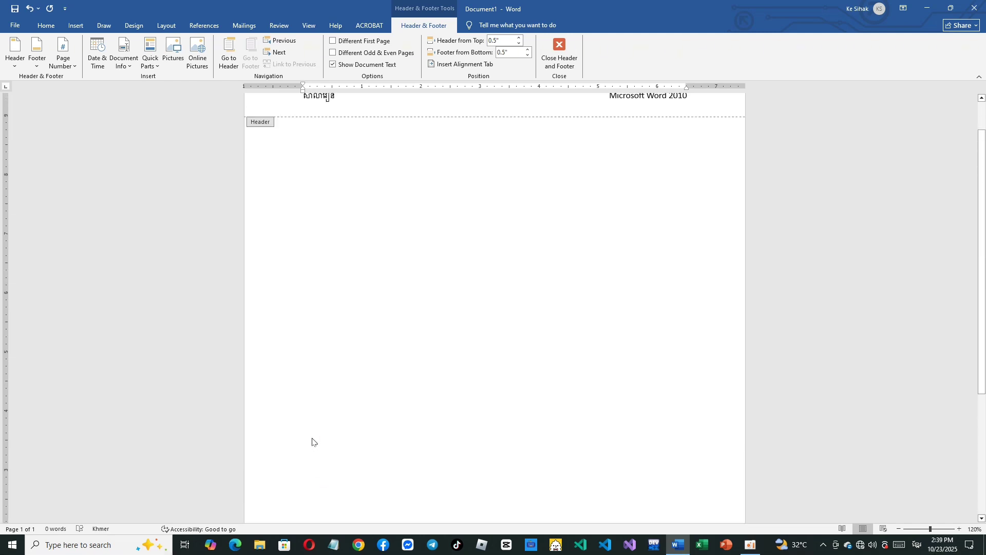
scroll(450, 274, down, 3)
scroll(450, 274, down, 3)
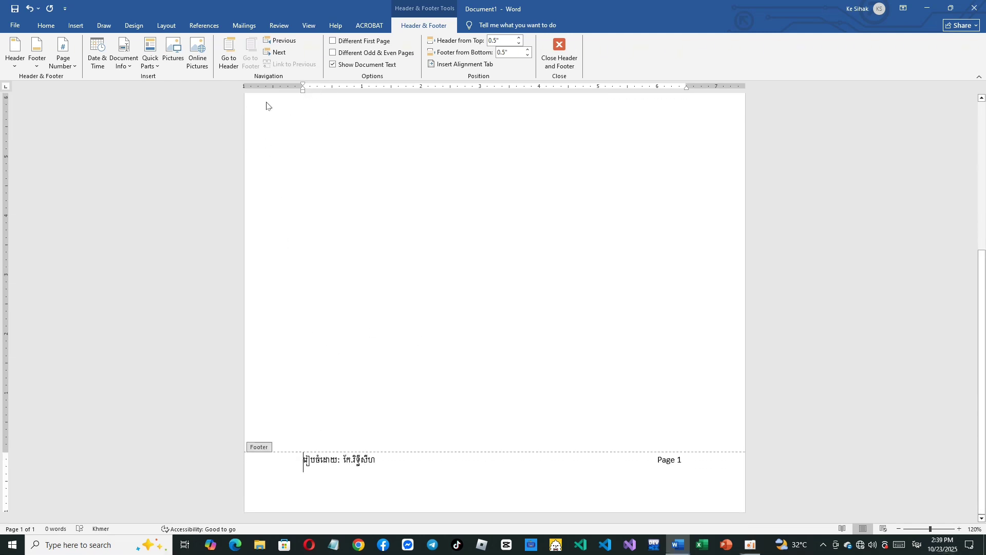
drag(303, 95, 258, 110)
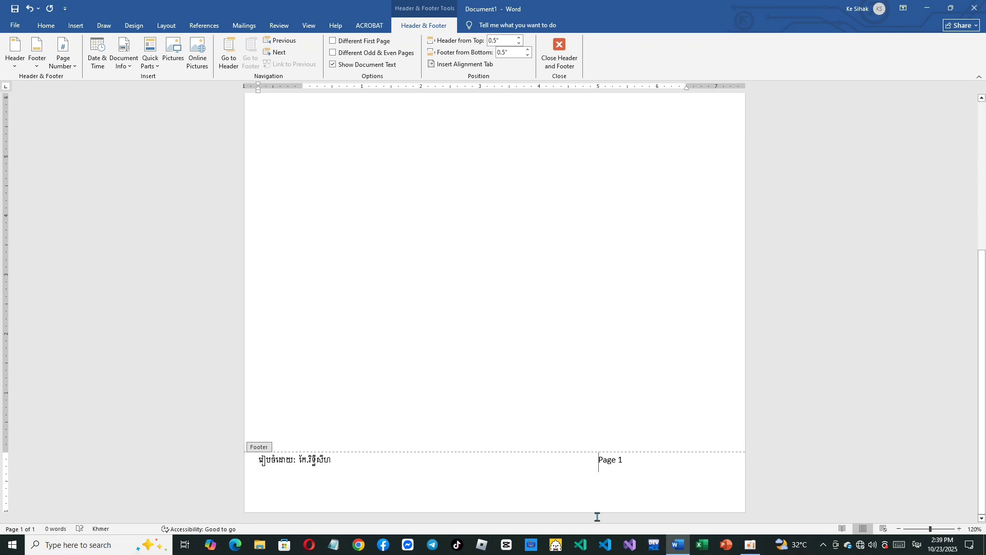
Insert more tabs in front of the footer's page number so it starts at about the 6-inch ruler mark
key(Tab)
key(Tab)
key(Tab)
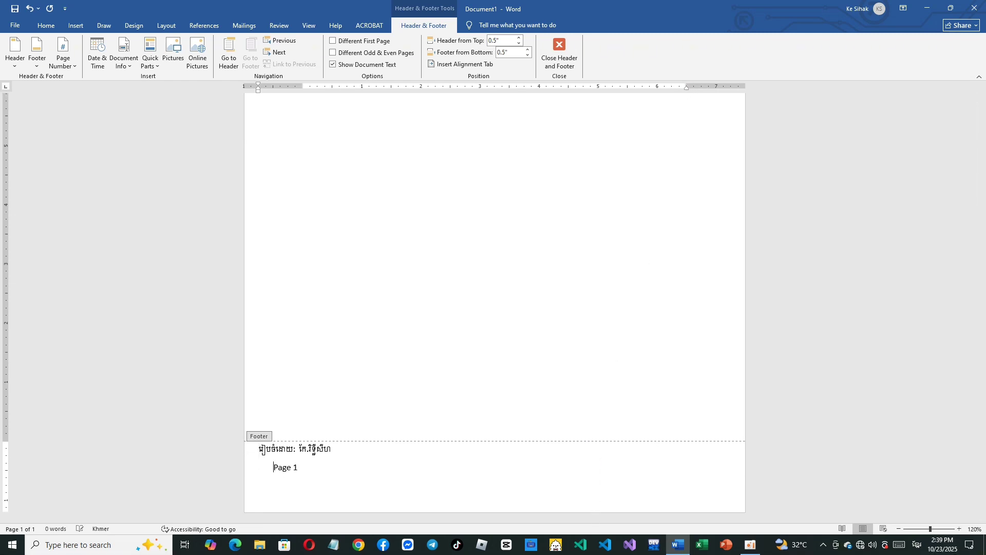
key(BackSpace)
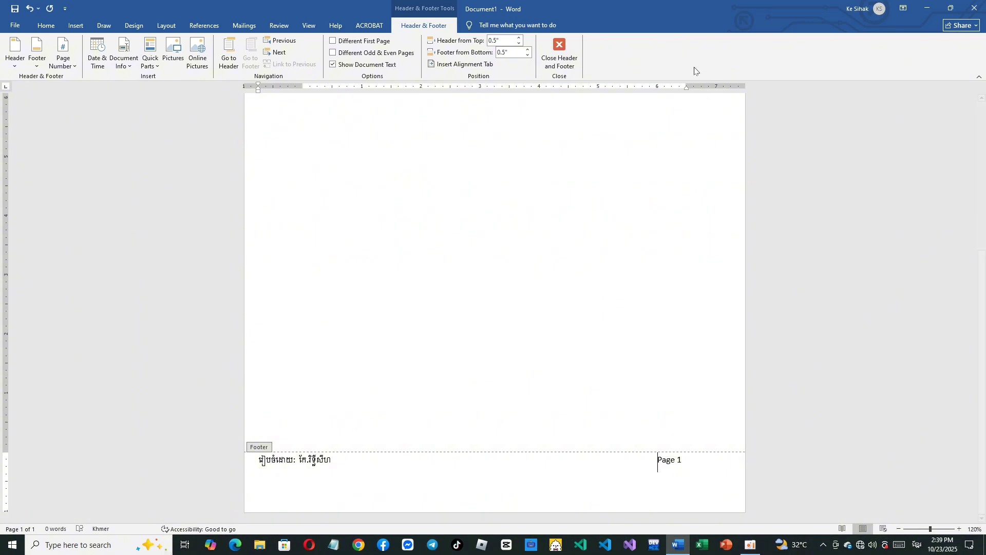
Try to move the page number closer to the page edge by extending the footer's right indent about 0.4 inch and adding a tab
drag(687, 88, 707, 101)
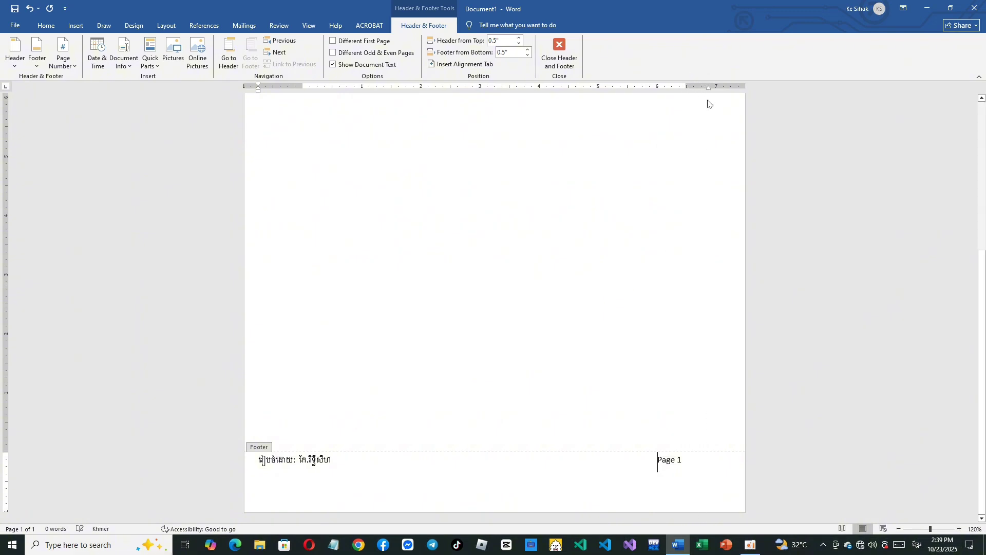
key(Tab)
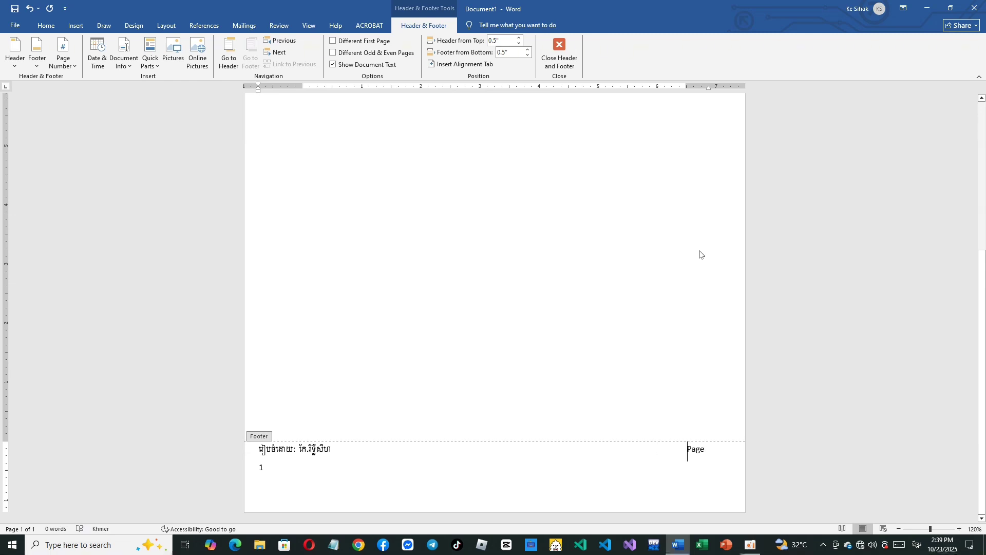
key(BackSpace)
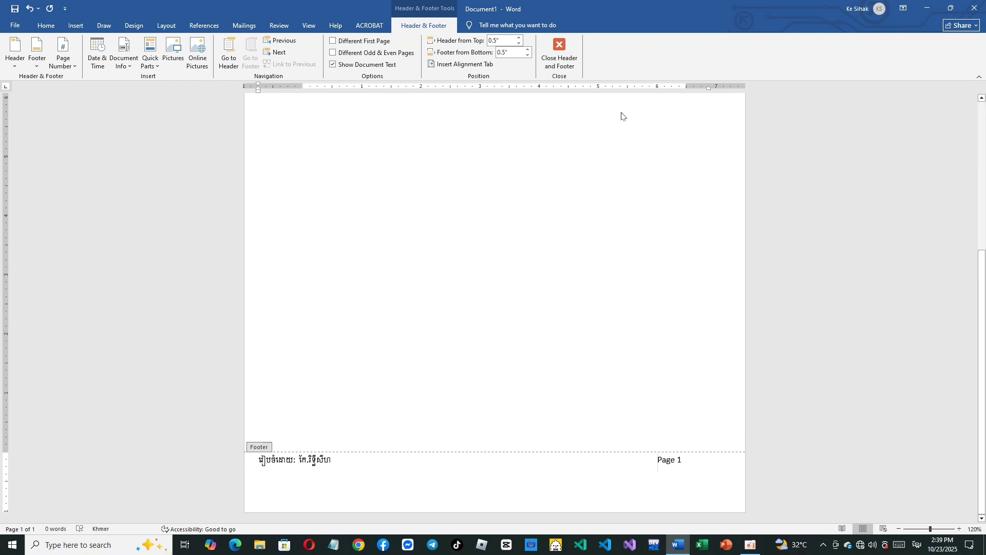
drag(709, 88, 687, 103)
Change the paper size to a slightly narrower one, about 8.3 inches wide, and apply Narrow 0.5-inch margins
scroll(534, 385, up, 5)
scroll(520, 374, up, 1)
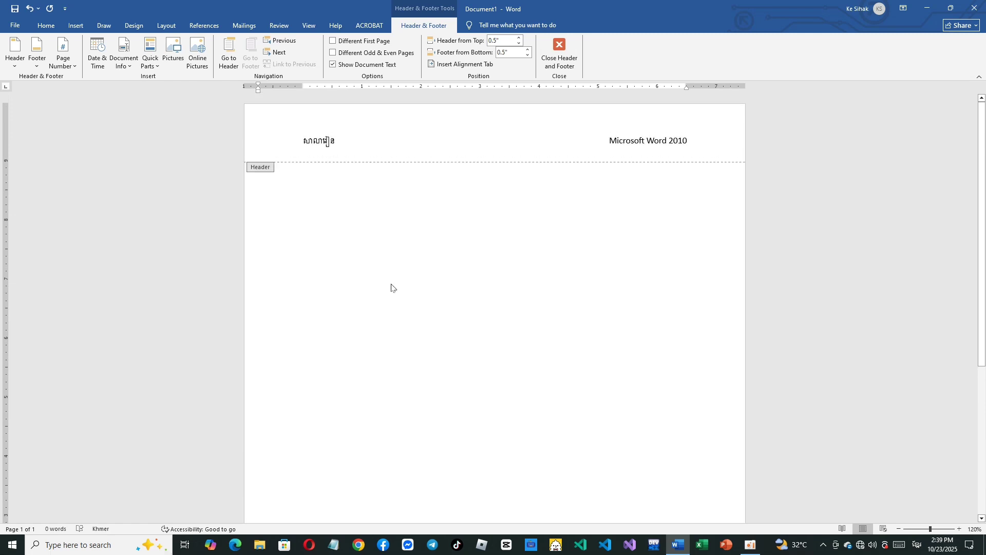
click(303, 147)
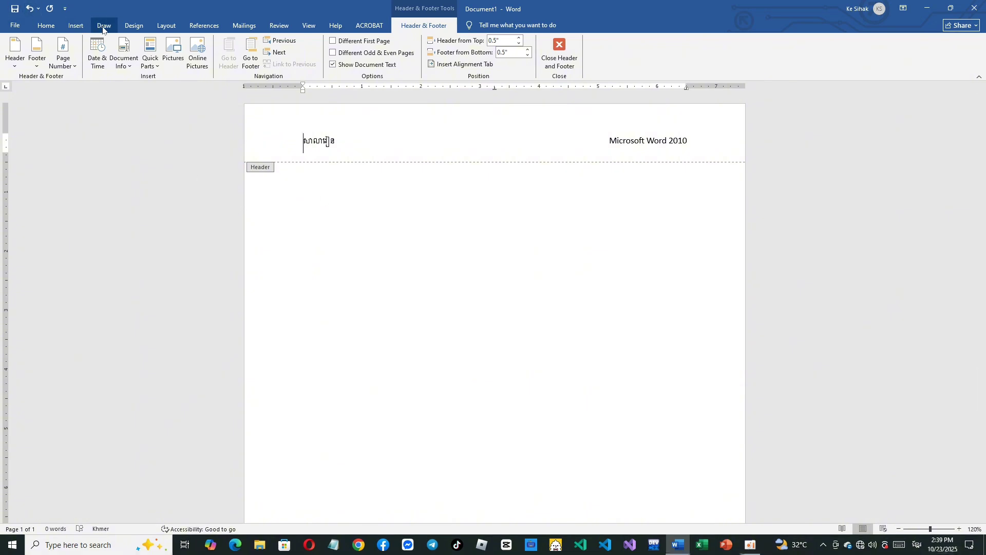
click(165, 26)
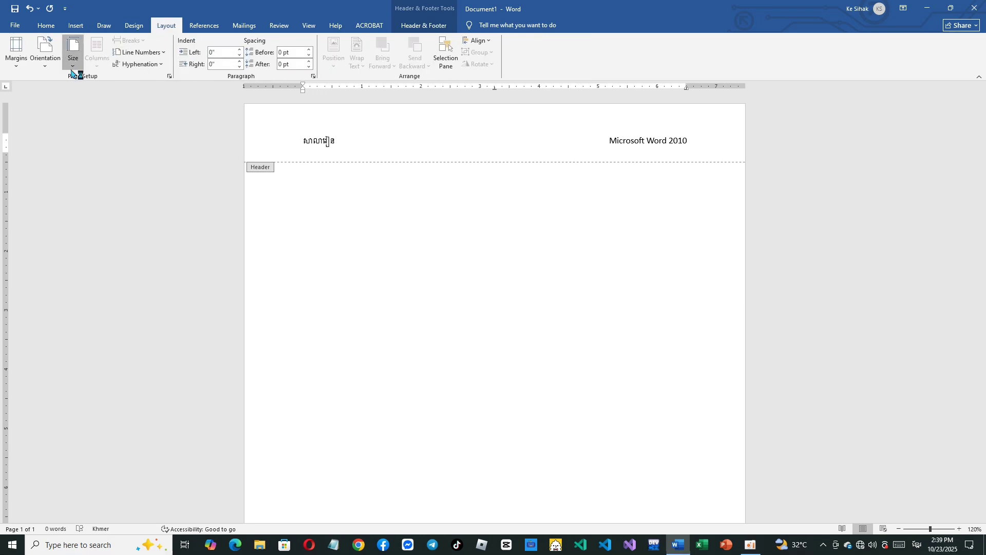
click(71, 66)
click(117, 130)
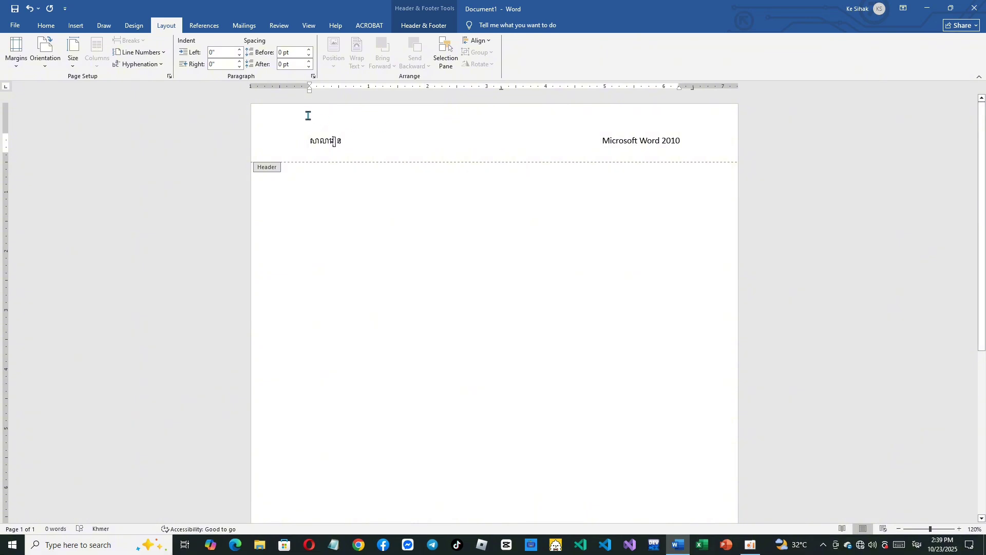
click(16, 52)
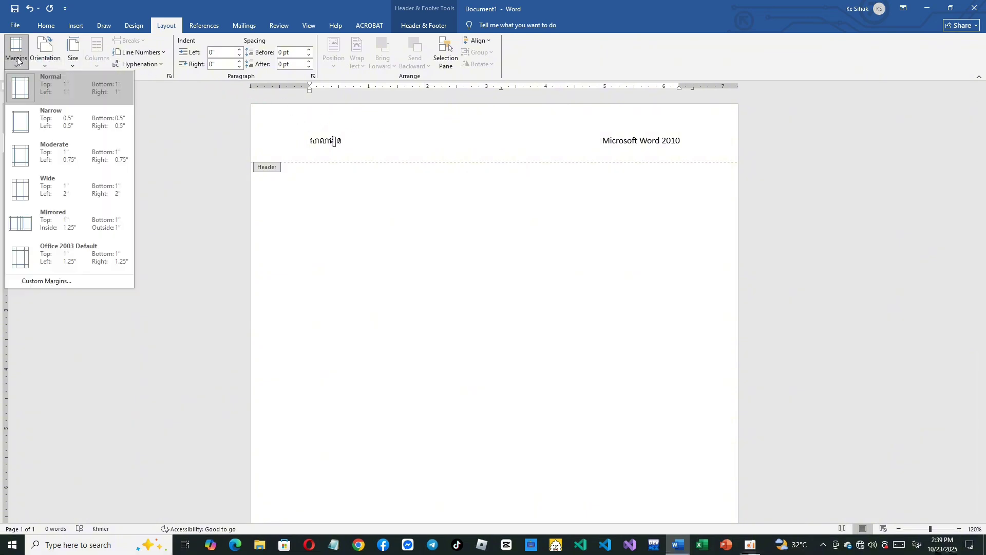
click(54, 118)
Set the footer line's left indent to 0 and remove one tab so the page number stays on the same line
scroll(362, 288, down, 5)
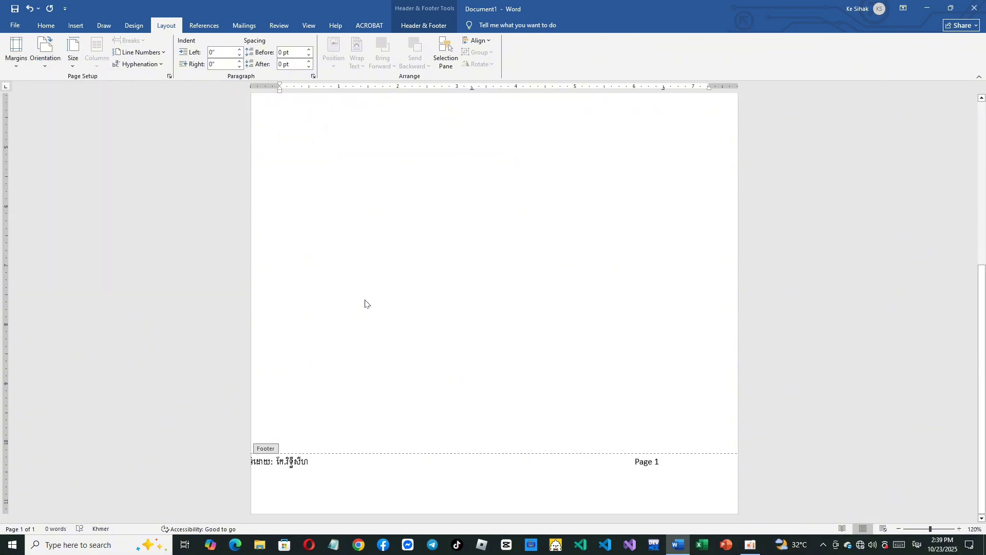
click(301, 464)
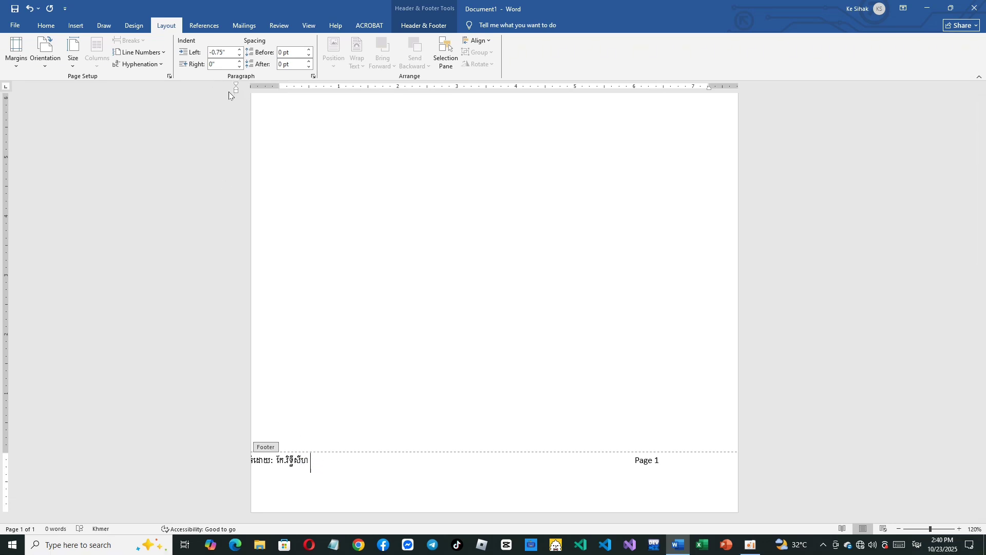
drag(235, 92, 280, 109)
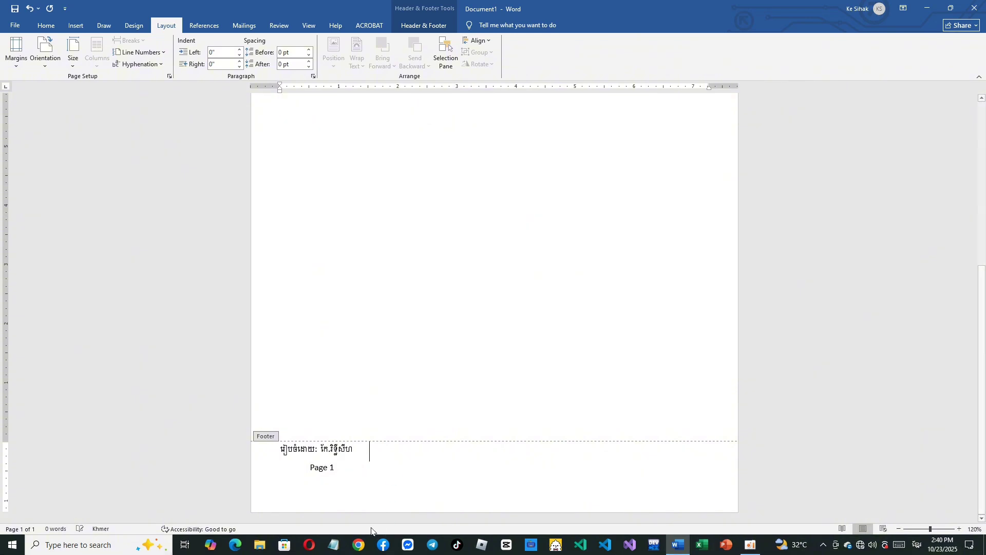
key(BackSpace)
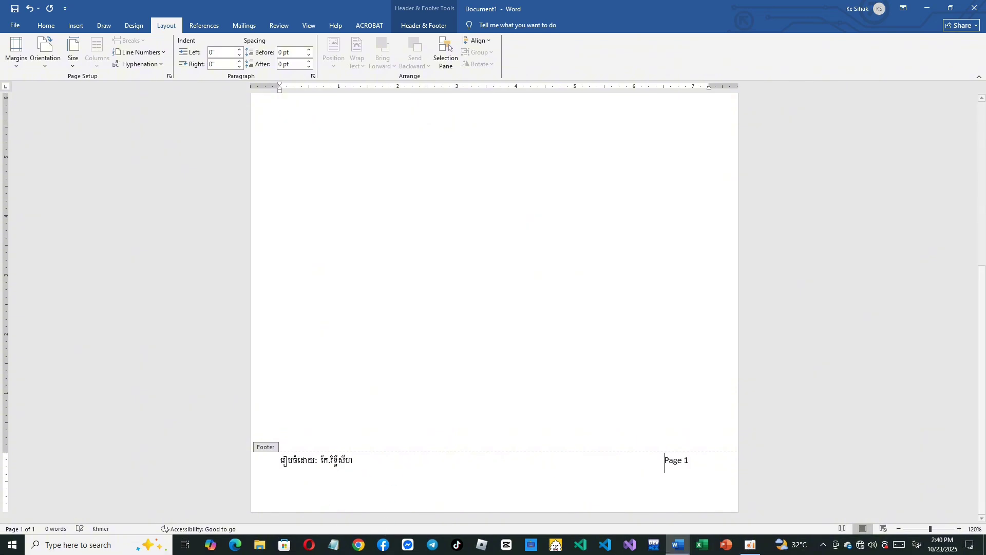
Open the Borders and Shading settings for the footer paragraph and choose the Box setting
scroll(469, 460, up, 6)
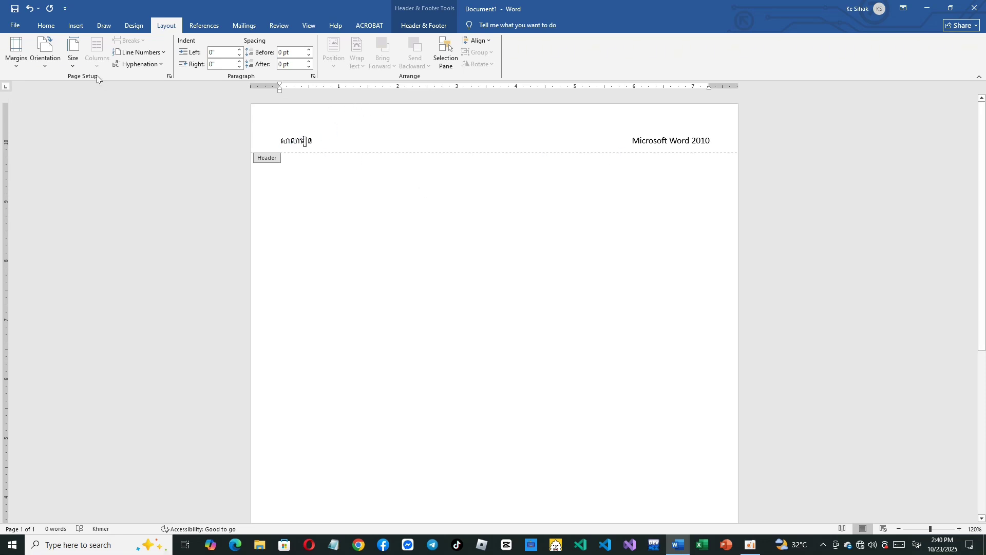
click(46, 27)
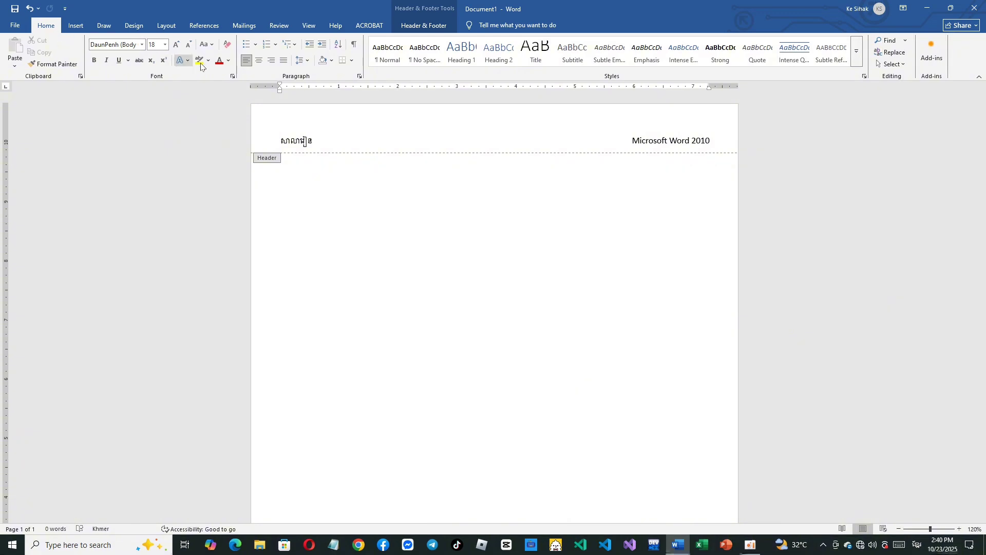
click(353, 62)
click(350, 63)
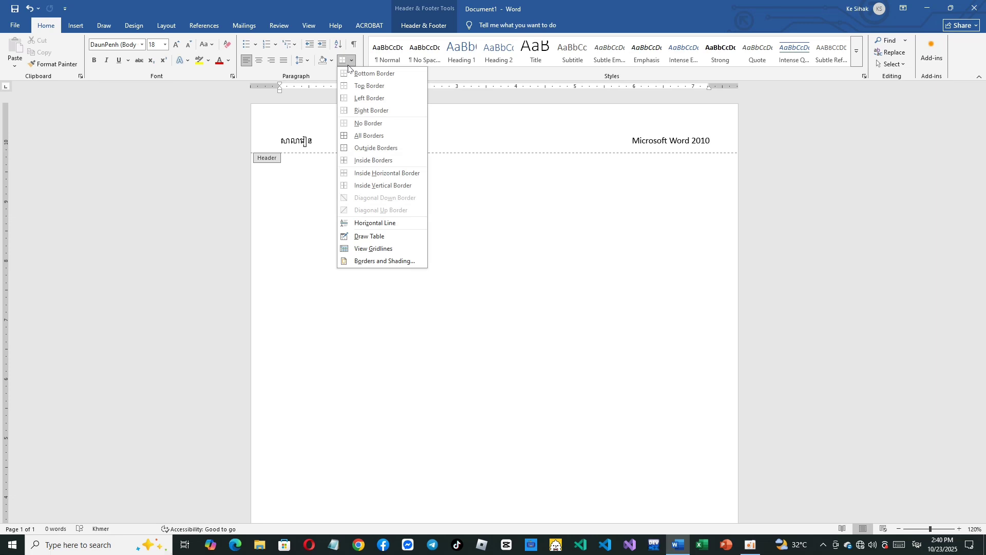
click(384, 262)
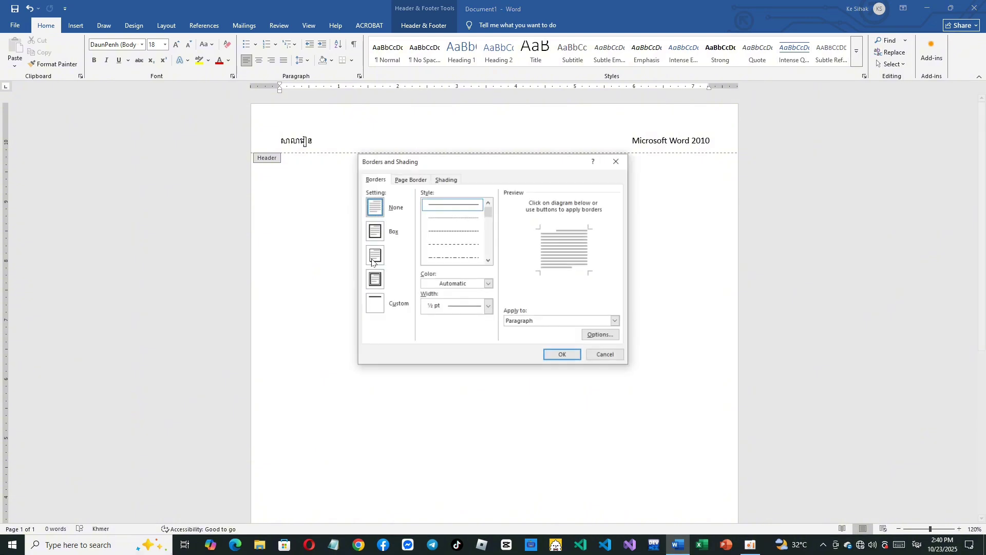
click(373, 233)
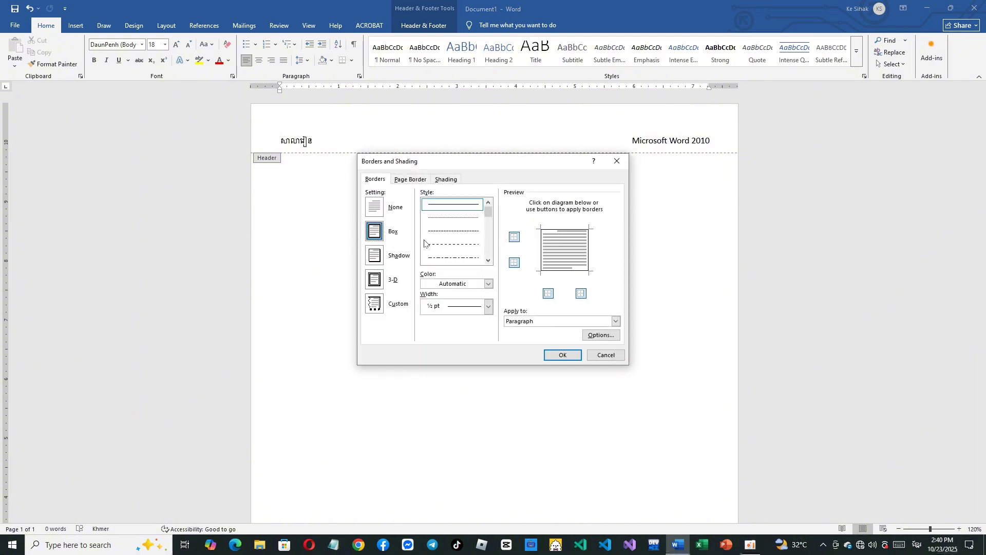
Choose a 3 pt thick-and-thin line style and apply it to the footer paragraph as a bottom border only
click(488, 261)
click(488, 261)
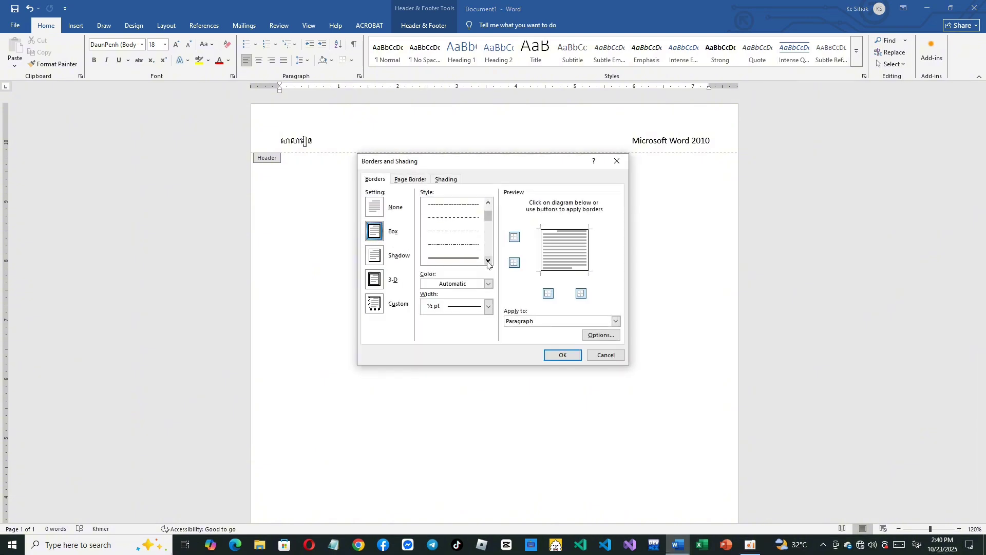
click(488, 261)
click(488, 261)
click(488, 261)
click(488, 261)
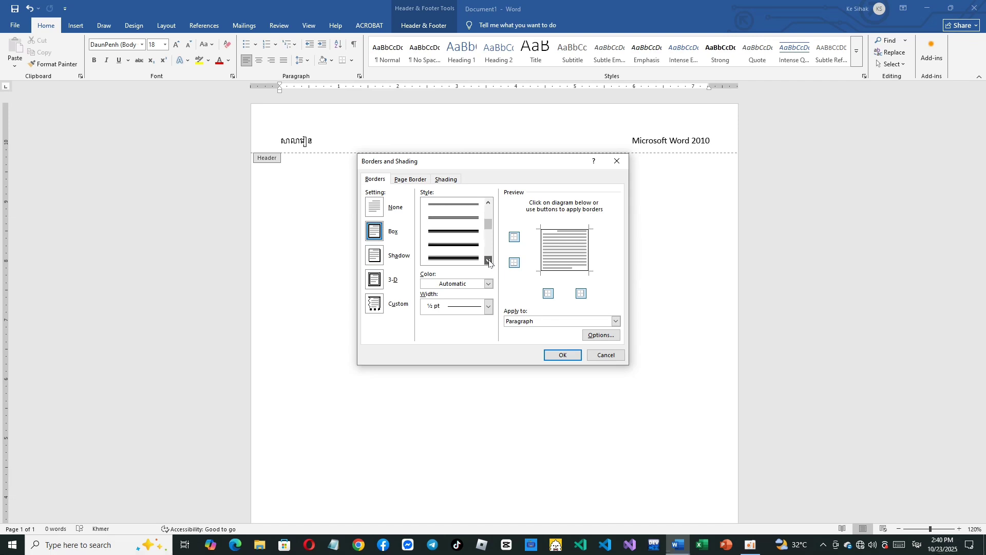
click(467, 232)
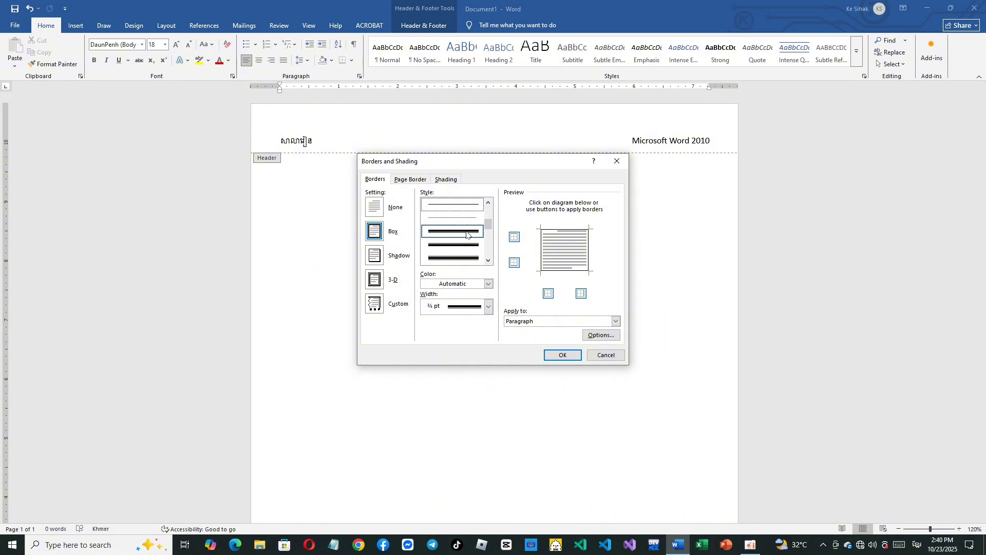
click(556, 232)
click(540, 250)
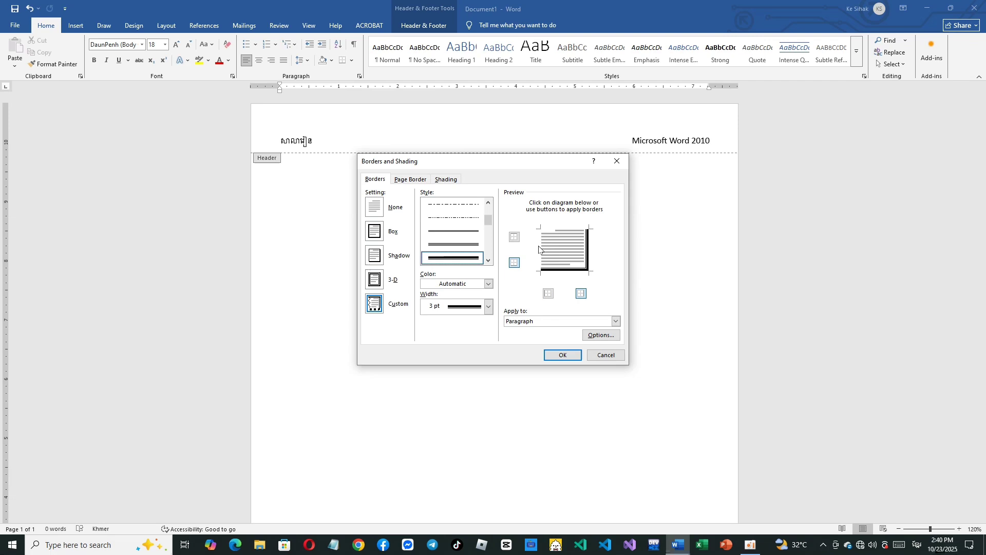
click(588, 256)
click(562, 356)
Remove all borders from the footer paragraph
scroll(374, 271, up, 8)
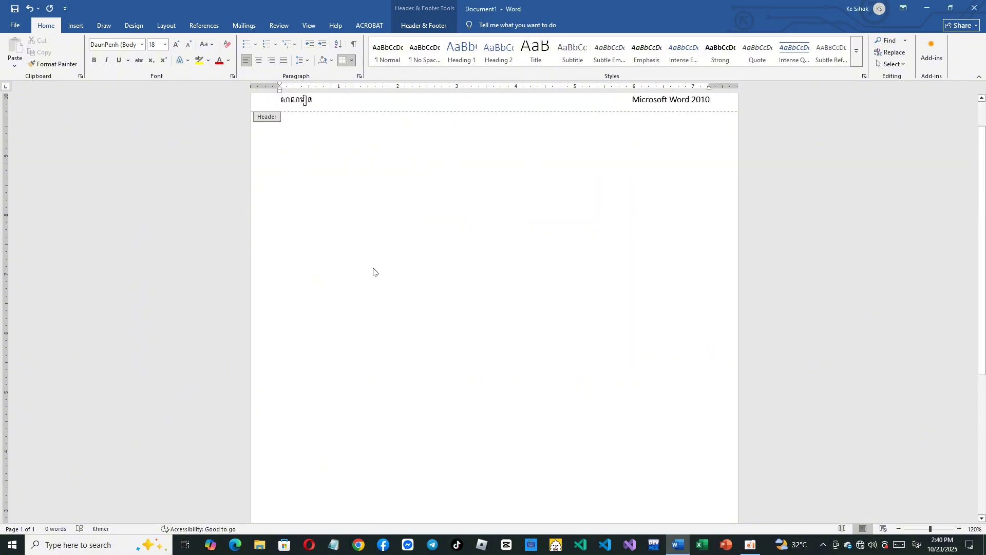
scroll(371, 278, down, 8)
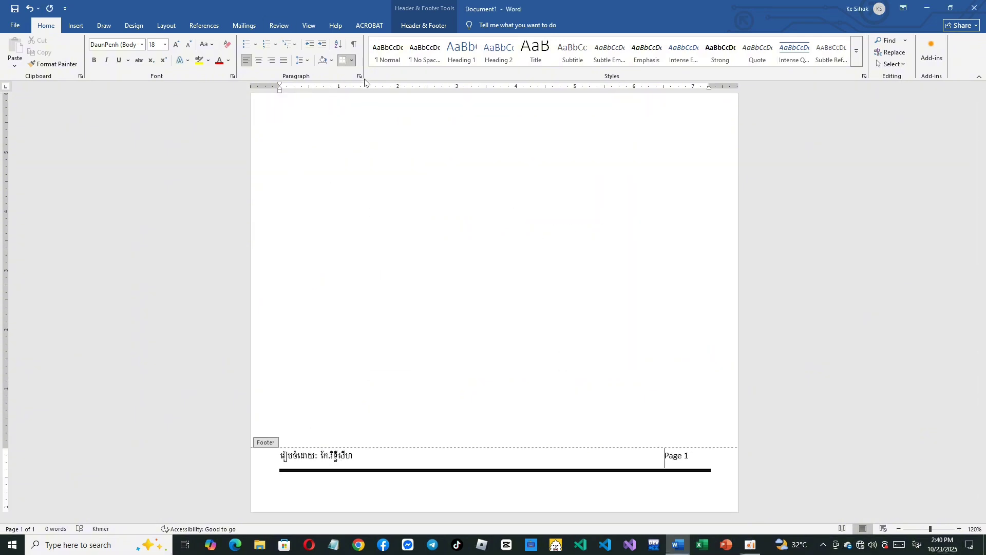
click(352, 60)
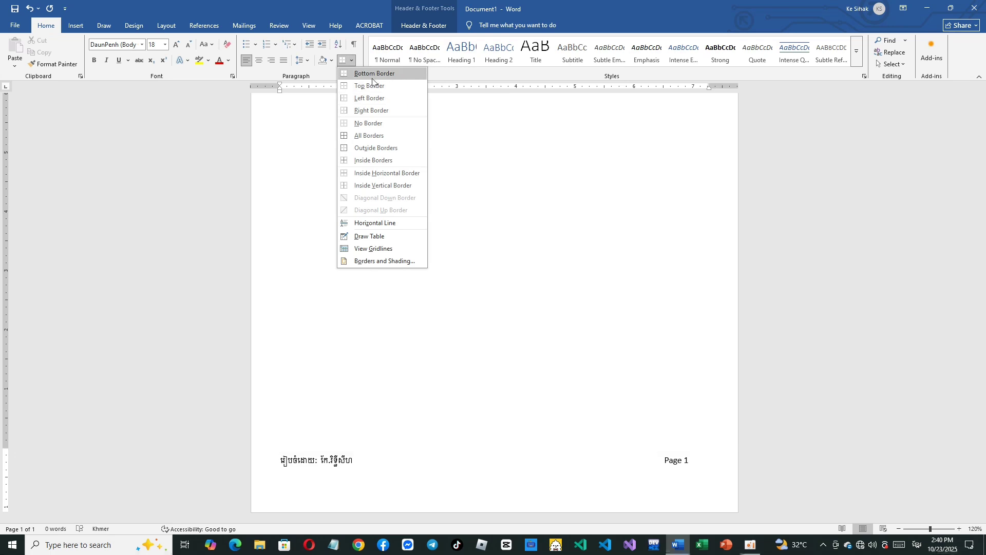
click(365, 125)
Add a bottom border in the last-used thick line style beneath the header line
scroll(324, 270, up, 5)
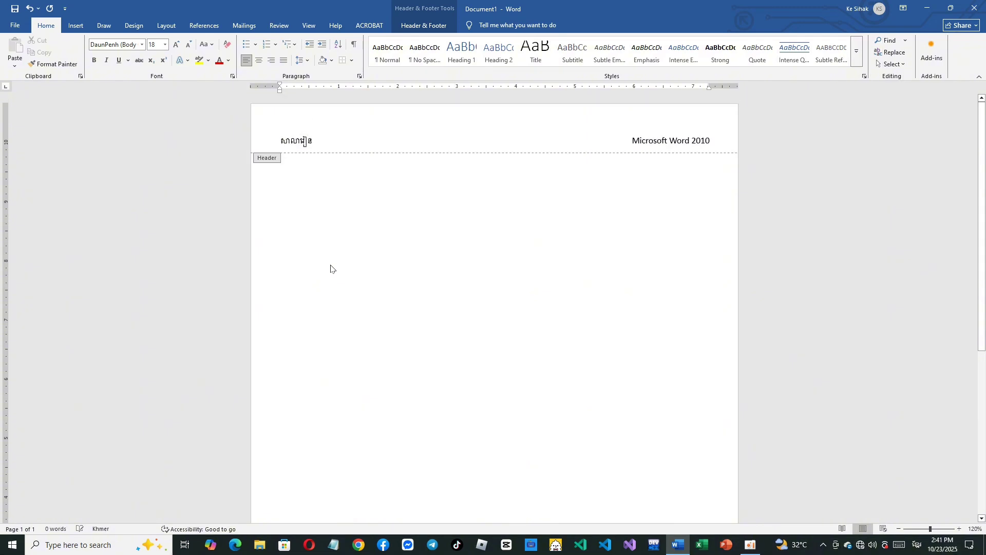
click(315, 146)
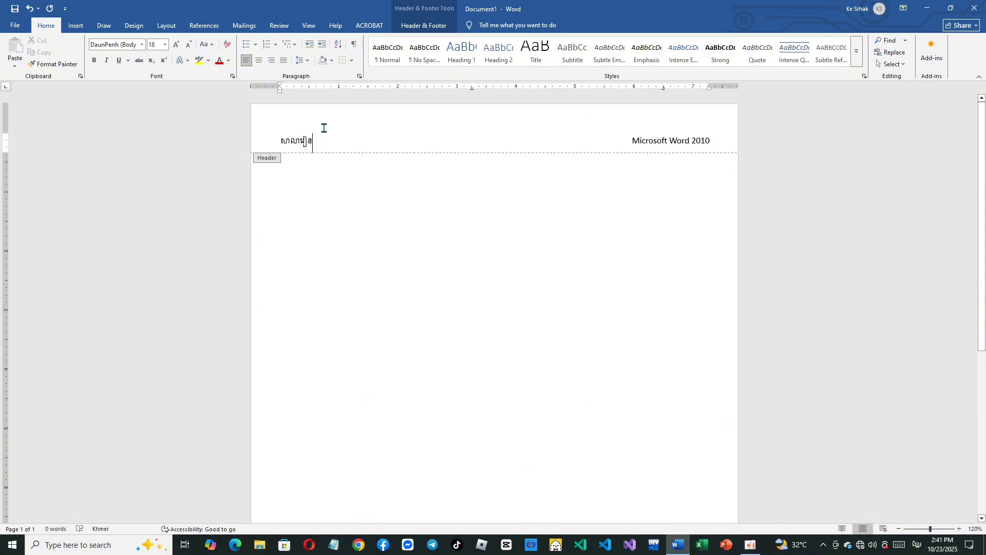
click(352, 62)
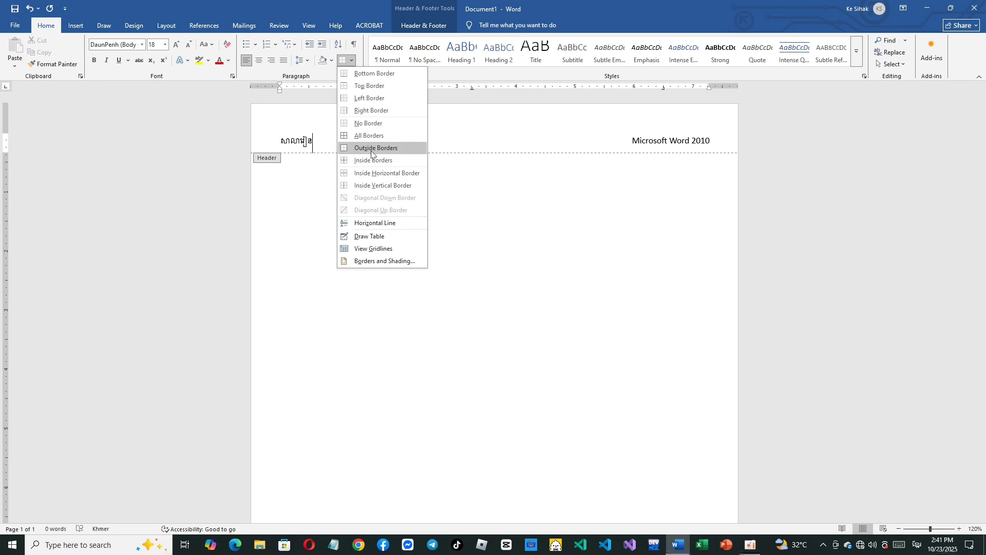
click(402, 79)
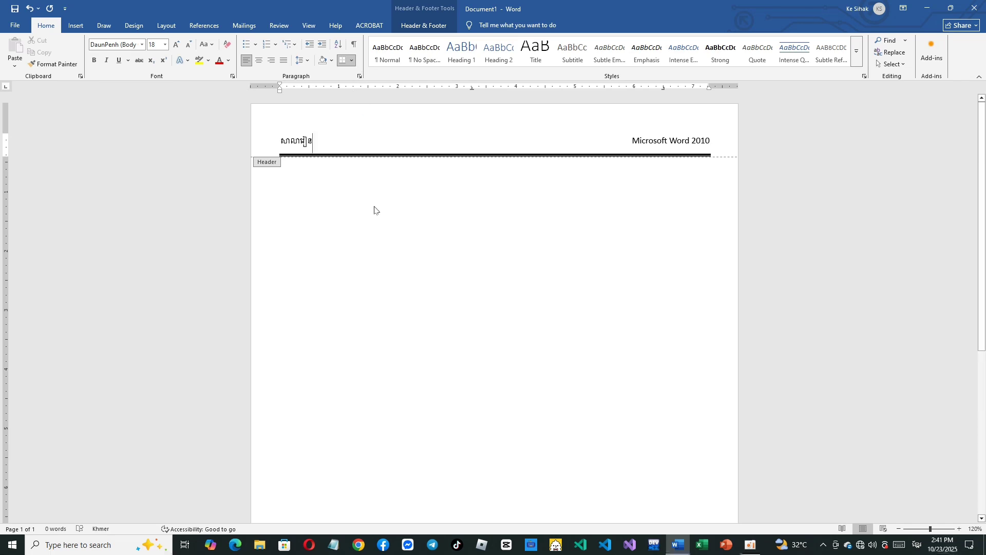
Open the Borders and Shading settings for the footer paragraph and choose a Box border in the 3 pt thick-and-thin line style
scroll(374, 209, down, 10)
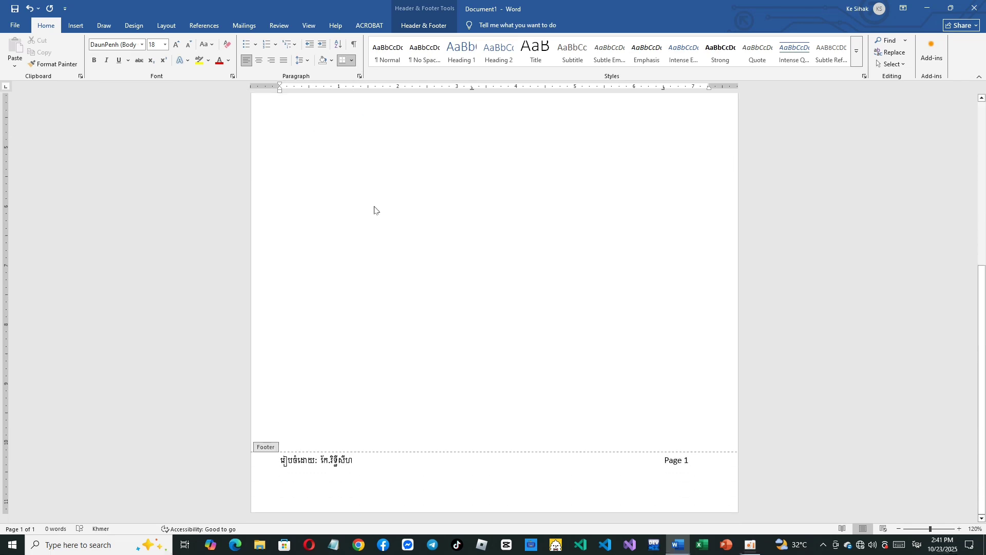
click(359, 461)
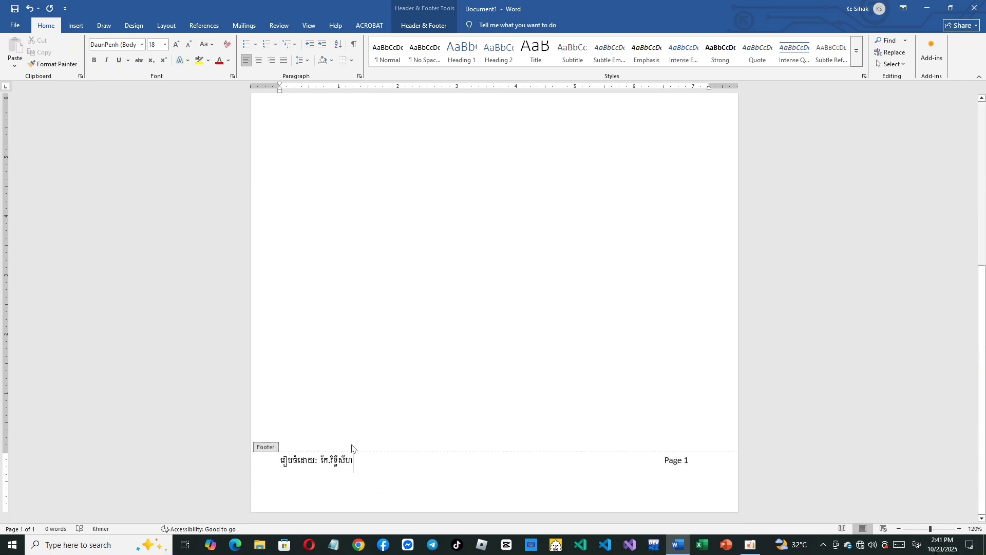
click(352, 61)
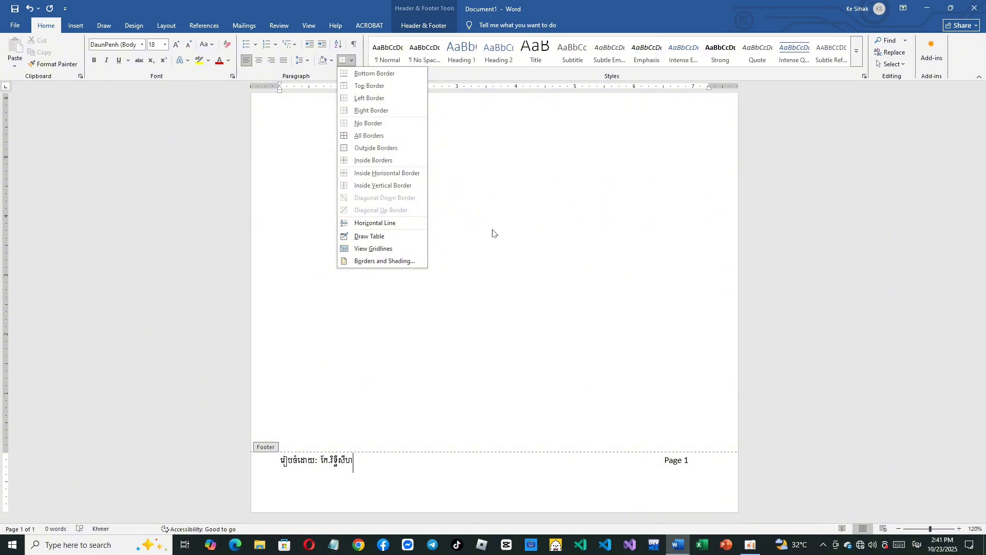
click(412, 261)
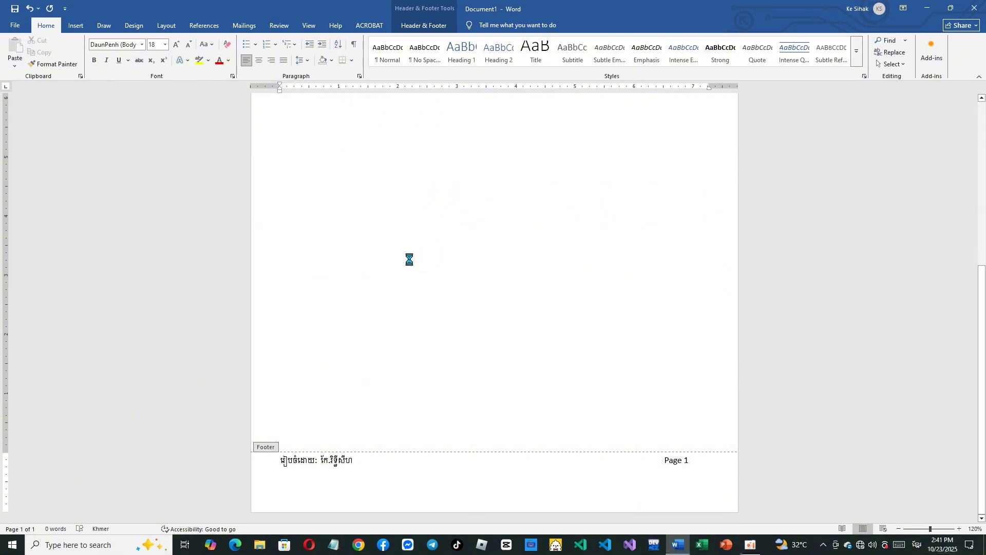
click(374, 232)
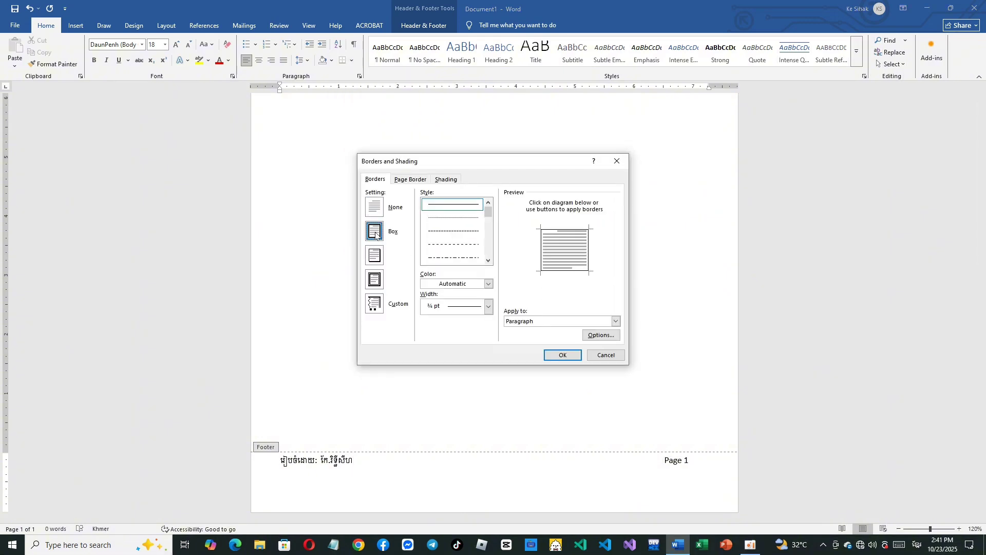
click(489, 261)
click(489, 261)
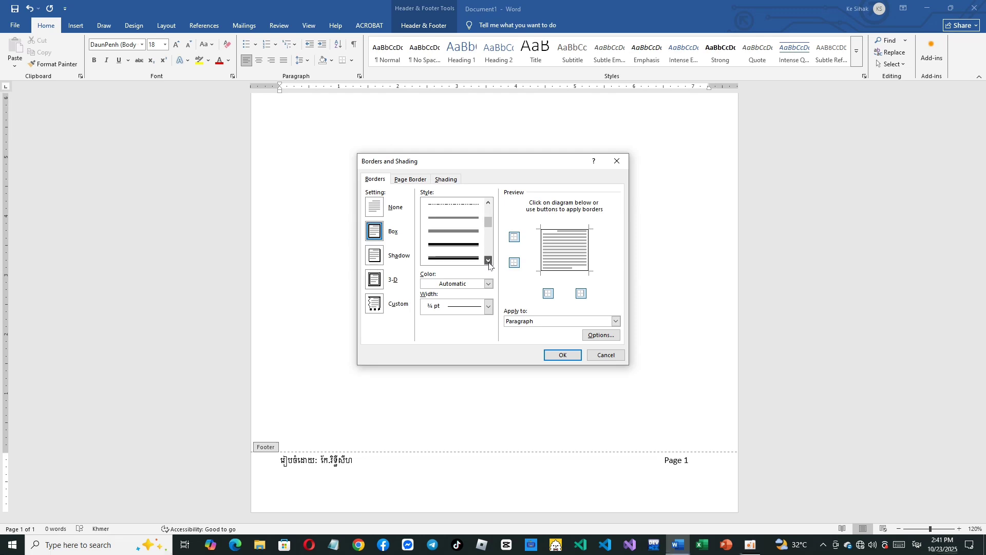
click(488, 261)
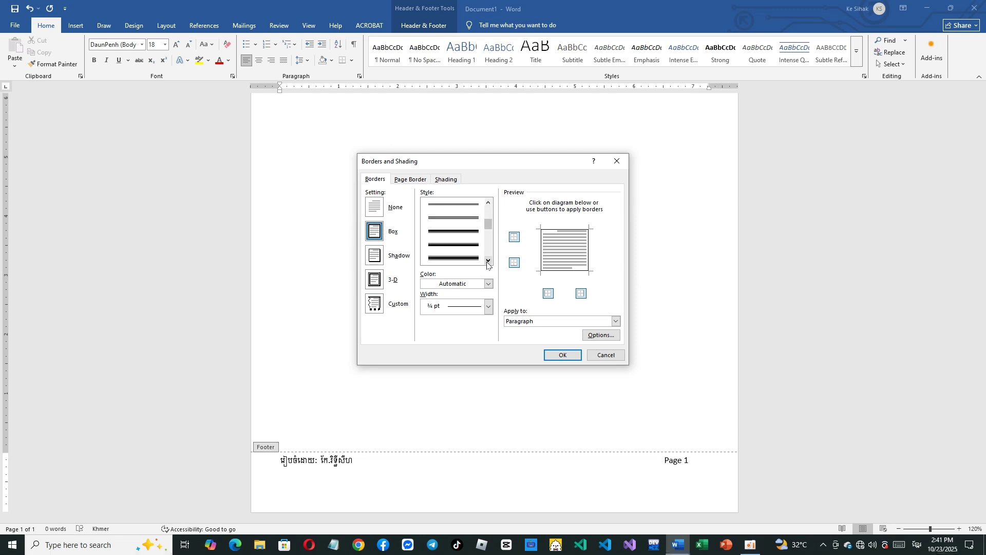
click(460, 250)
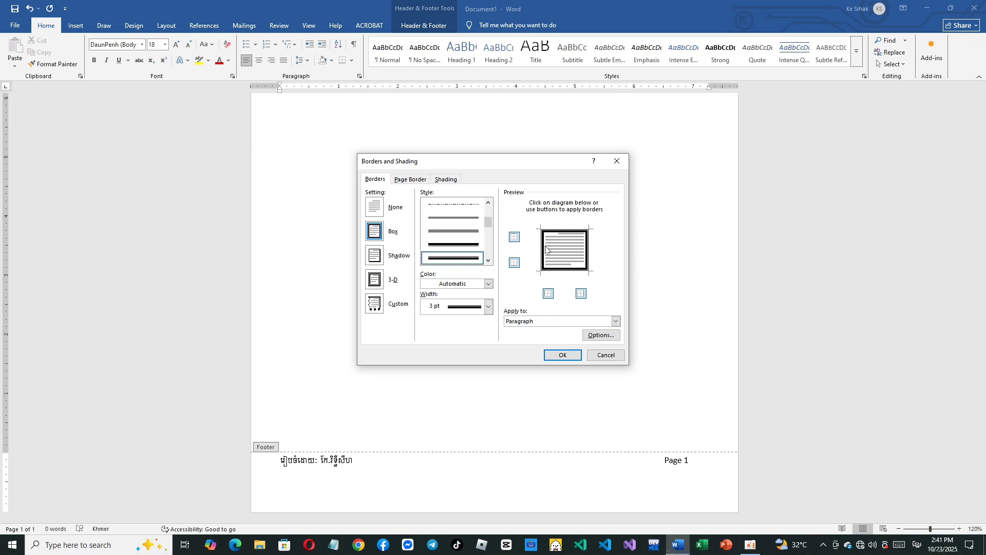
Remove the bottom, left and right edges of the footer paragraph's border and apply only the top border
click(562, 269)
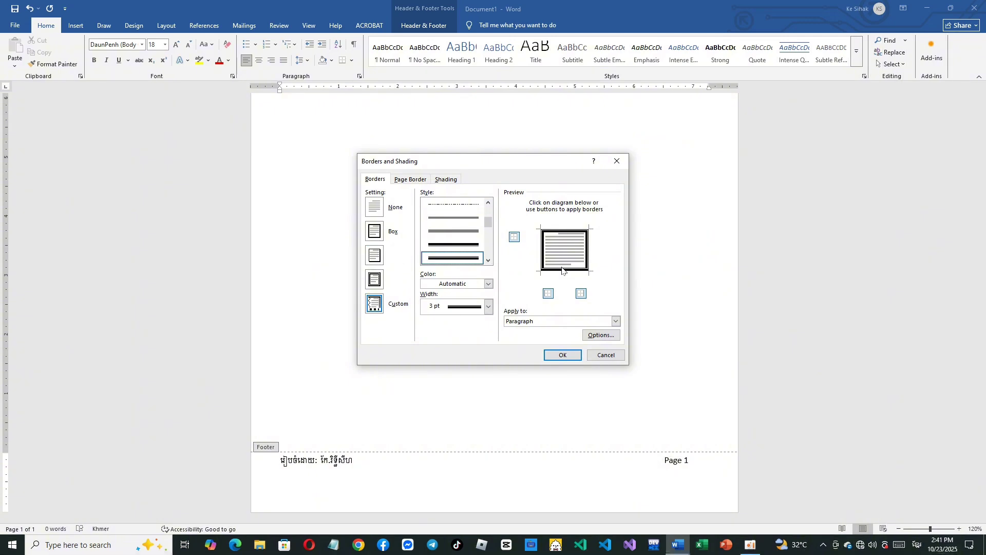
click(546, 257)
click(588, 253)
click(588, 253)
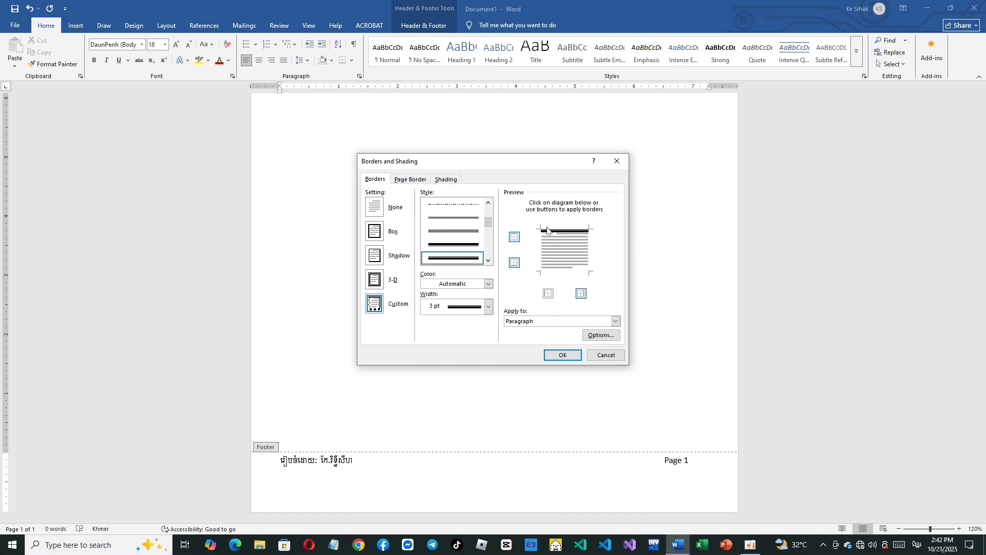
click(563, 355)
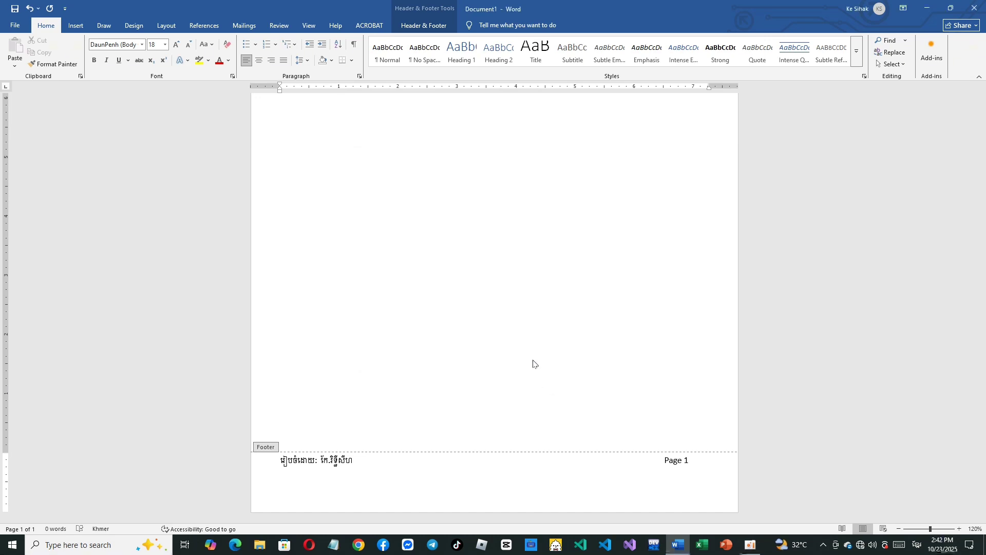
Leave header and footer editing, then check the header and footer lines in the print preview and return to the document
scroll(360, 365, up, 3)
scroll(360, 360, up, 2)
double_click(408, 307)
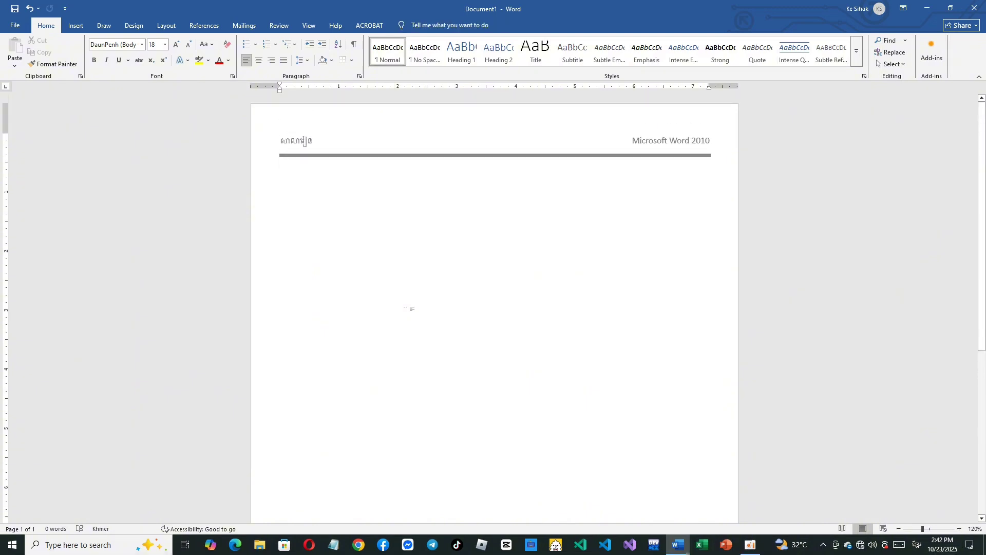
key(ctrl+p)
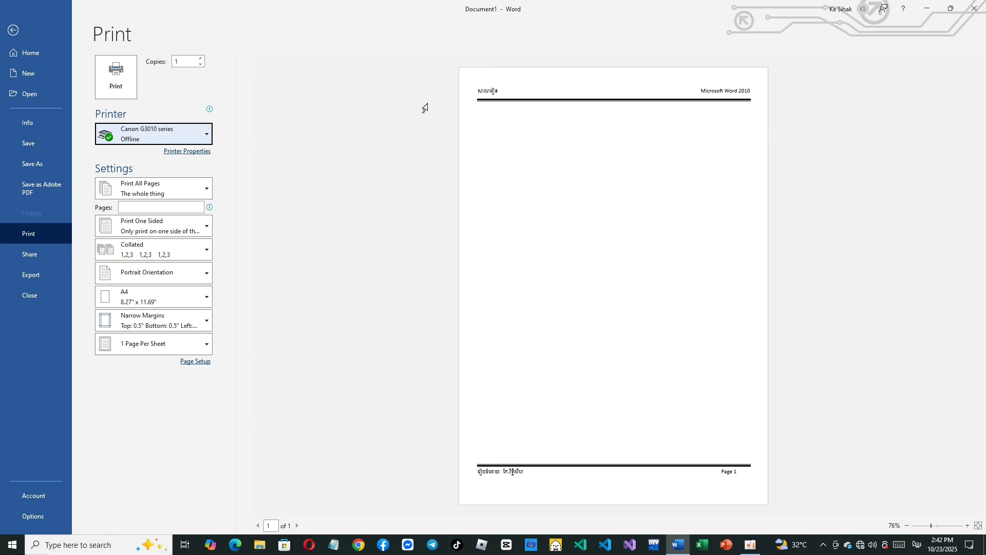
click(14, 30)
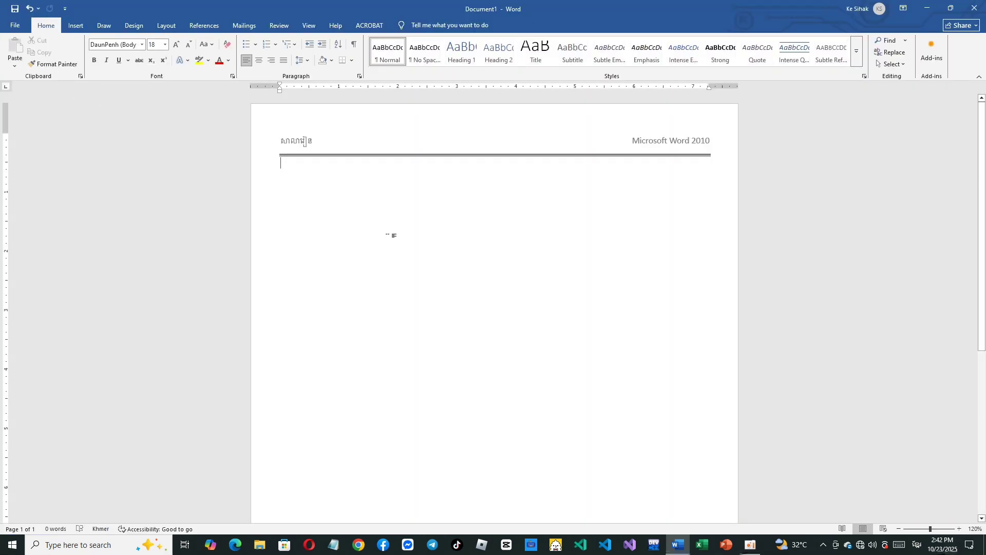